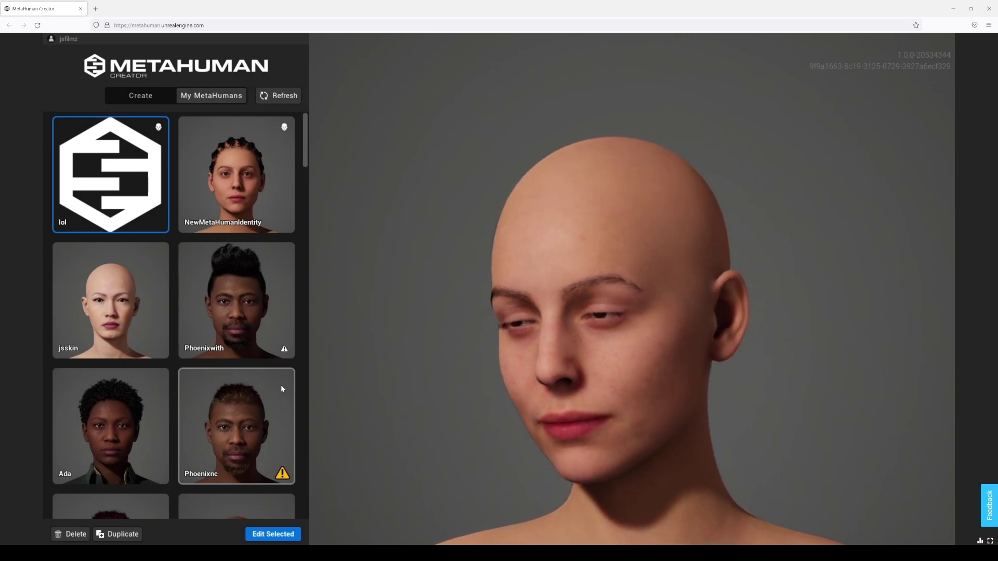
# Open the lol character for editing and browse its Idle, Face ROM and Body ROM animation choices.
pyautogui.click(273, 534)
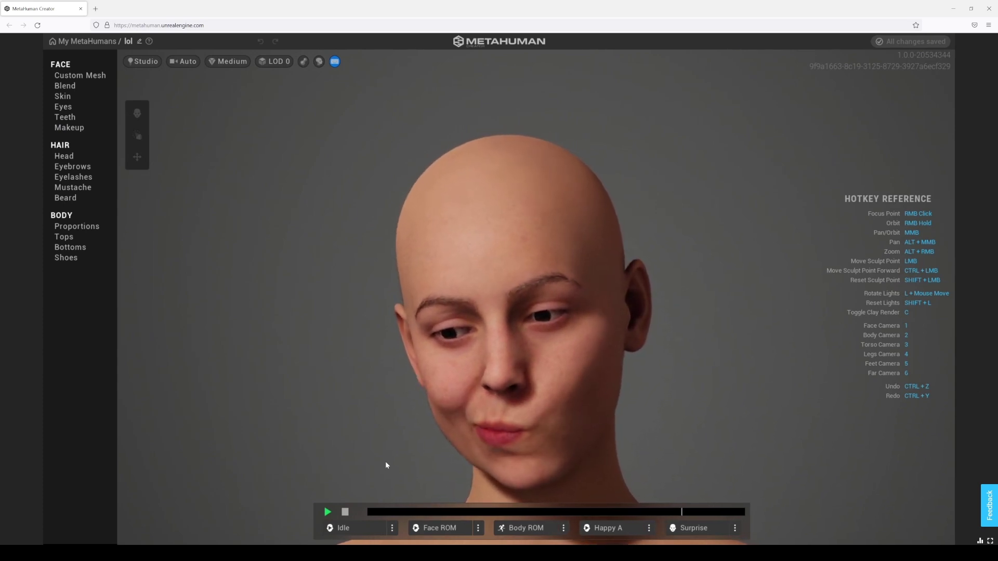
pyautogui.click(393, 528)
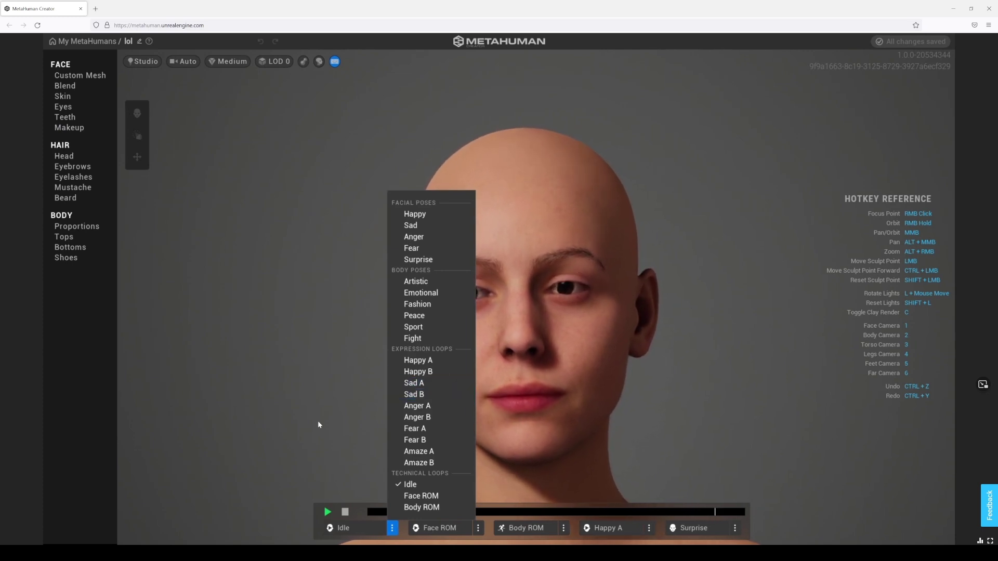
pyautogui.click(478, 528)
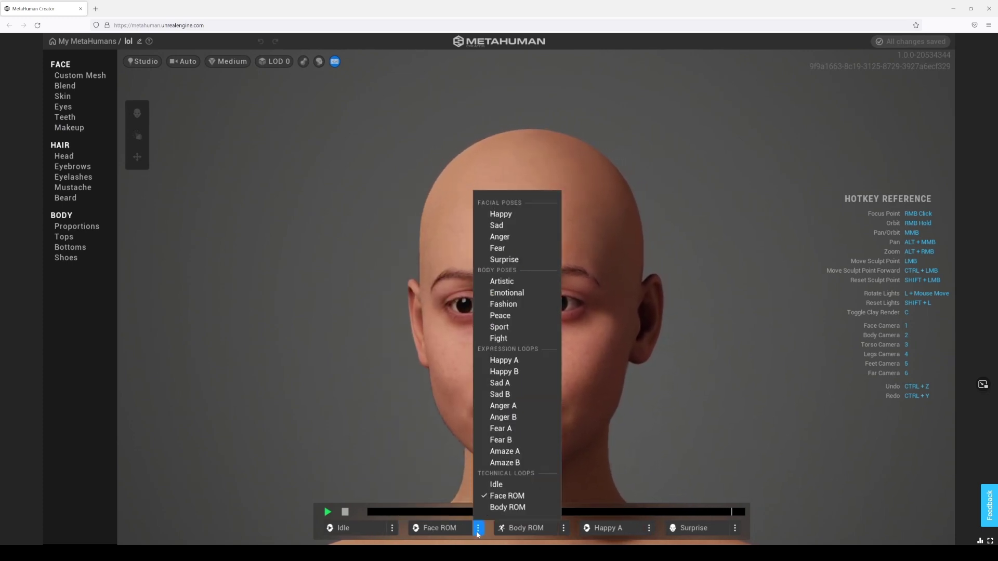
pyautogui.click(392, 528)
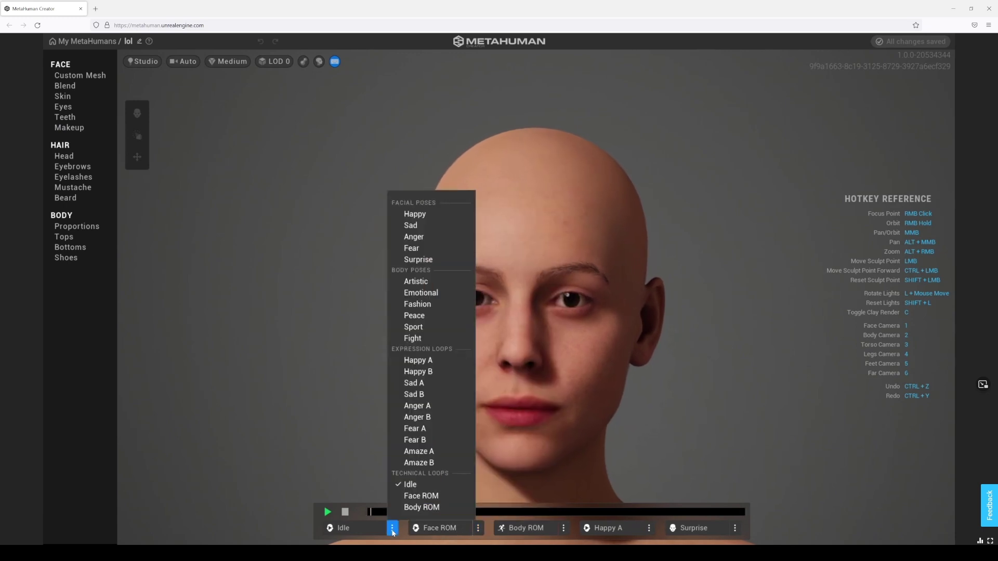
pyautogui.click(420, 278)
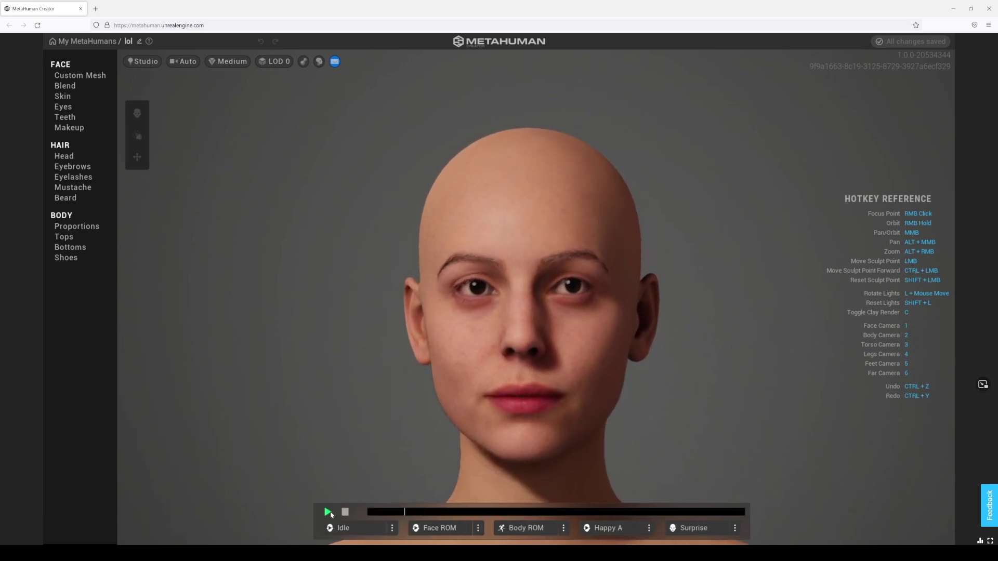
pyautogui.click(565, 528)
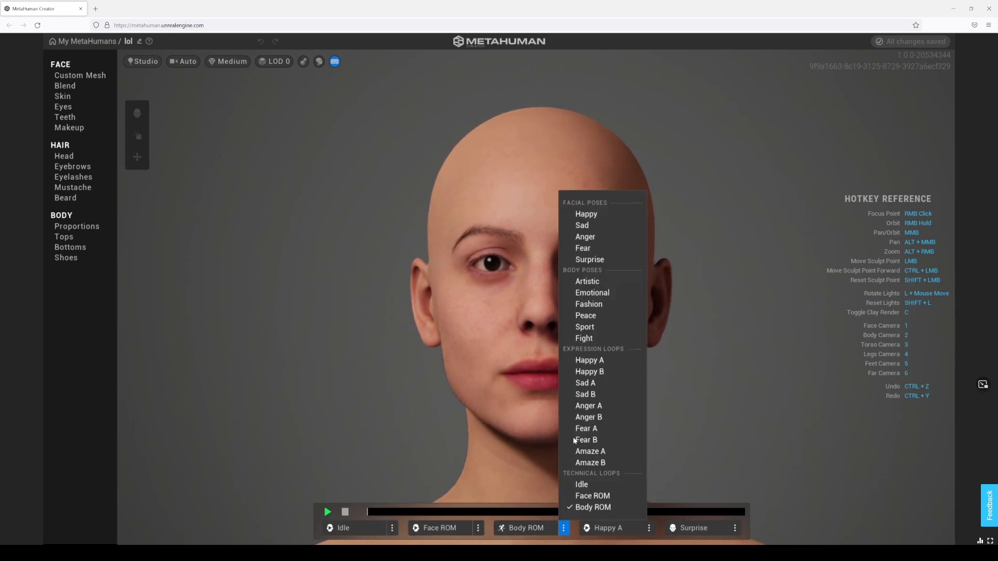
pyautogui.click(714, 471)
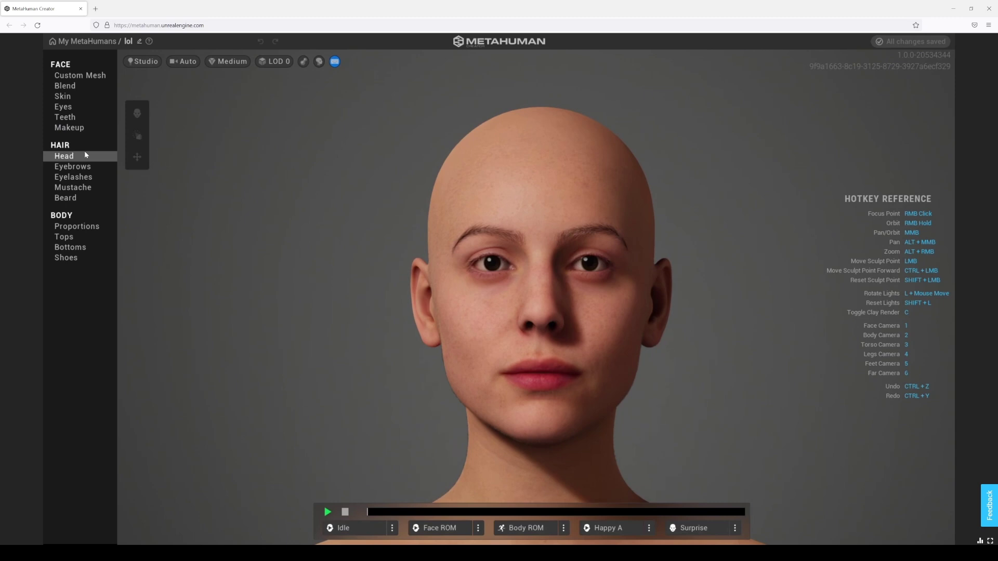
# Look through the face Blend, Eyes and Teeth settings, ending on teeth with plaque at 0.12.
pyautogui.click(69, 89)
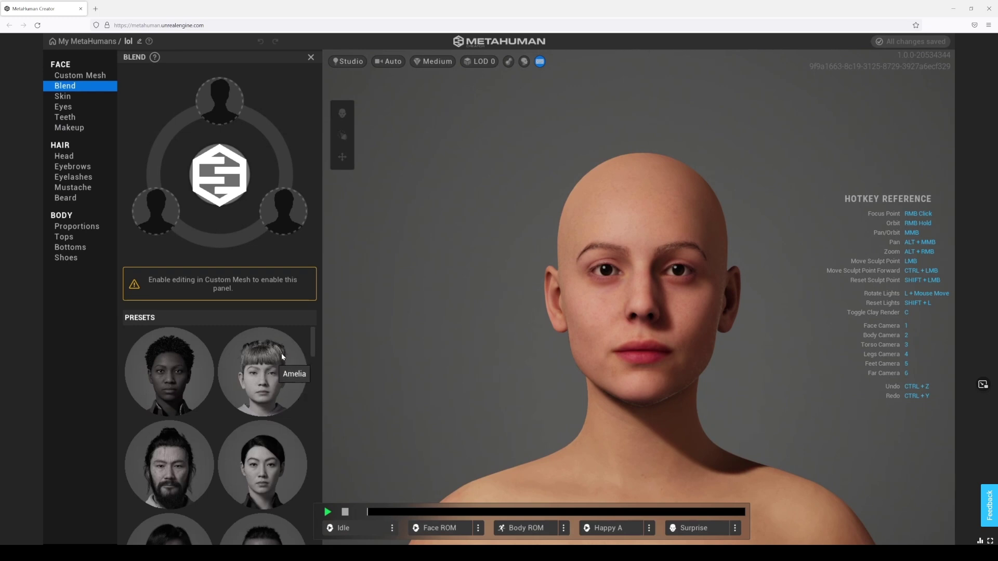
pyautogui.click(63, 106)
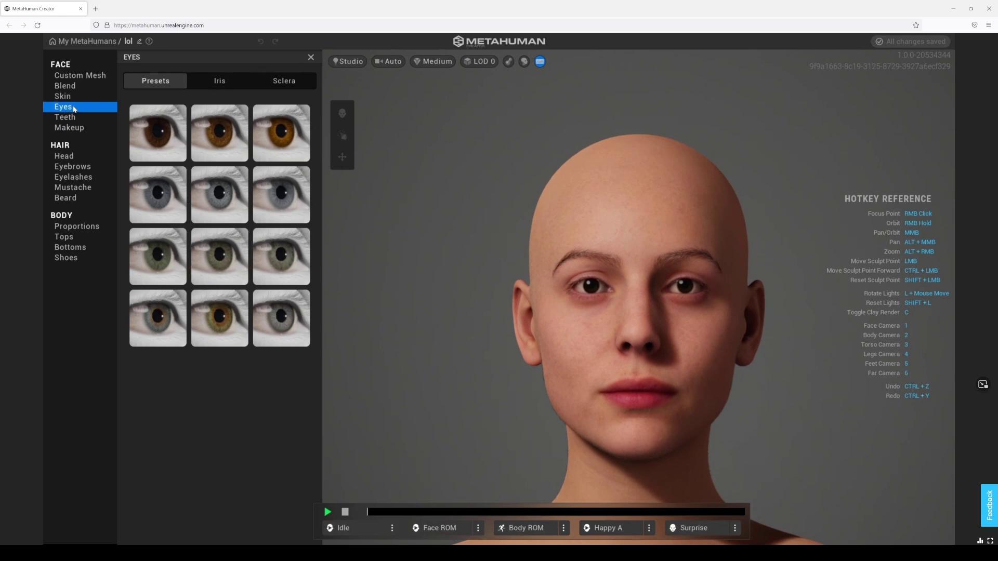
pyautogui.click(57, 117)
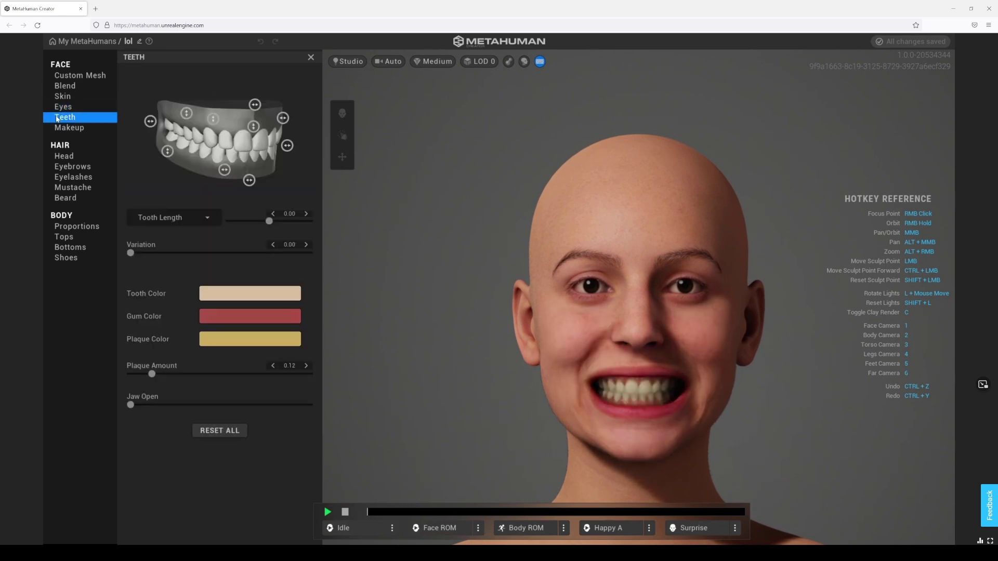
# Apply the Panda Smudge eye makeup preset.
pyautogui.click(77, 130)
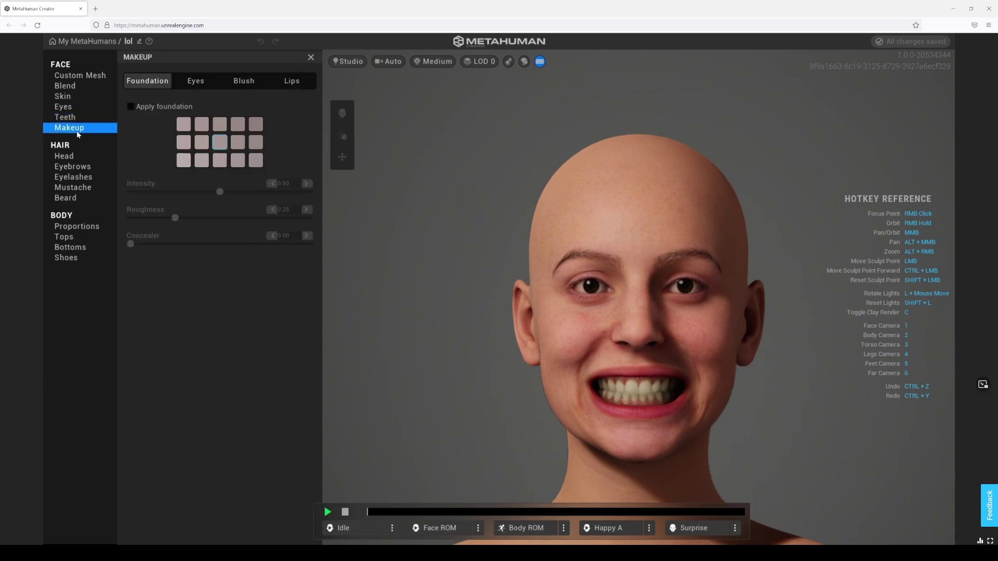
pyautogui.click(195, 80)
pyautogui.click(148, 80)
pyautogui.click(199, 87)
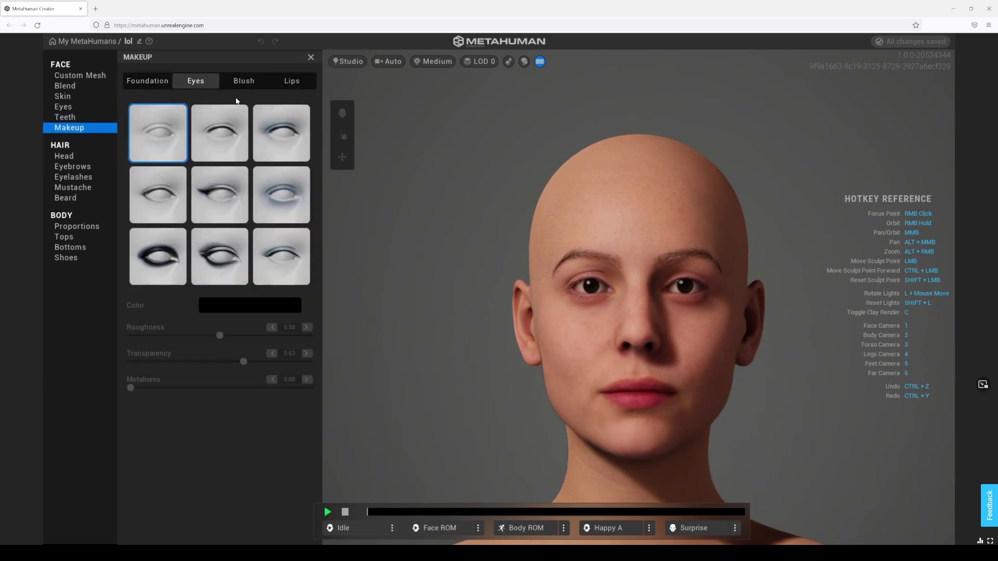
pyautogui.click(278, 205)
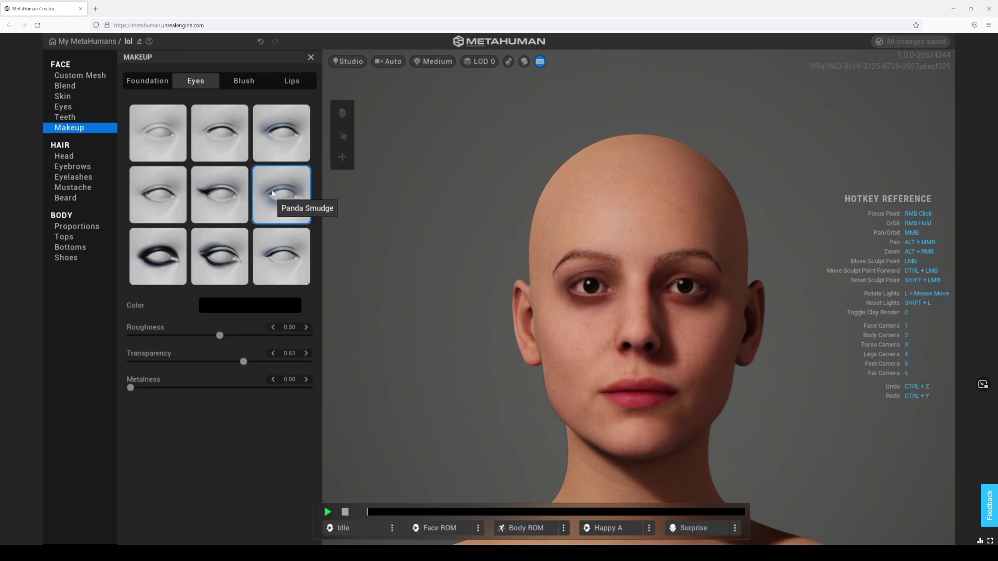
# Check blush, try Cupid and Hollywood lips, then apply Natural lipstick and show head hairstyles.
pyautogui.click(238, 86)
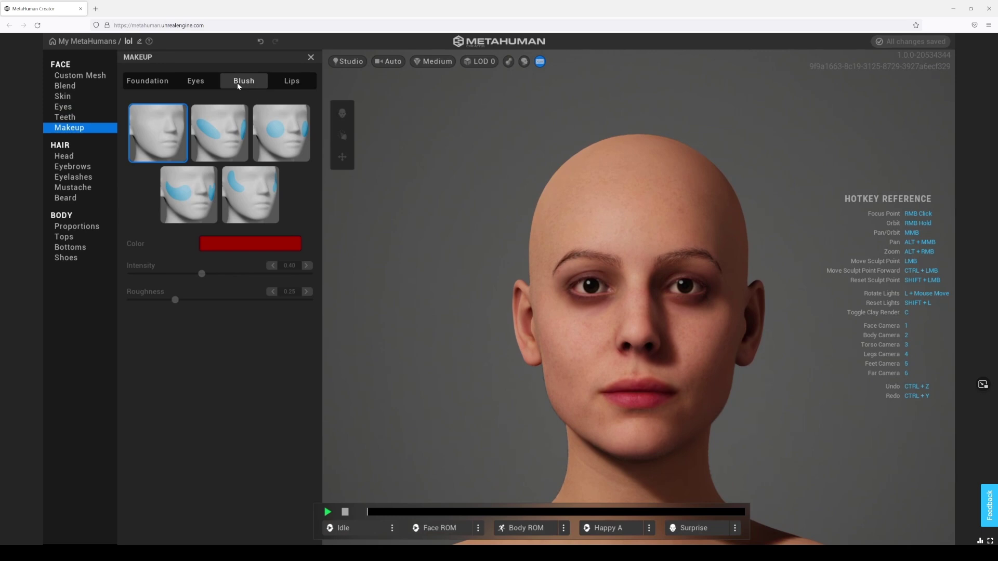
pyautogui.click(281, 84)
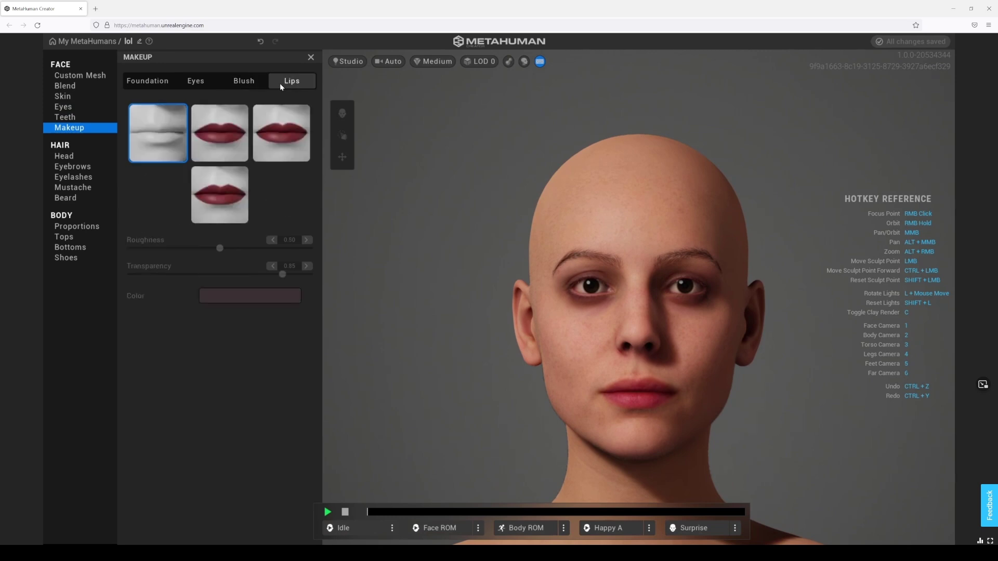
pyautogui.click(235, 203)
pyautogui.click(270, 142)
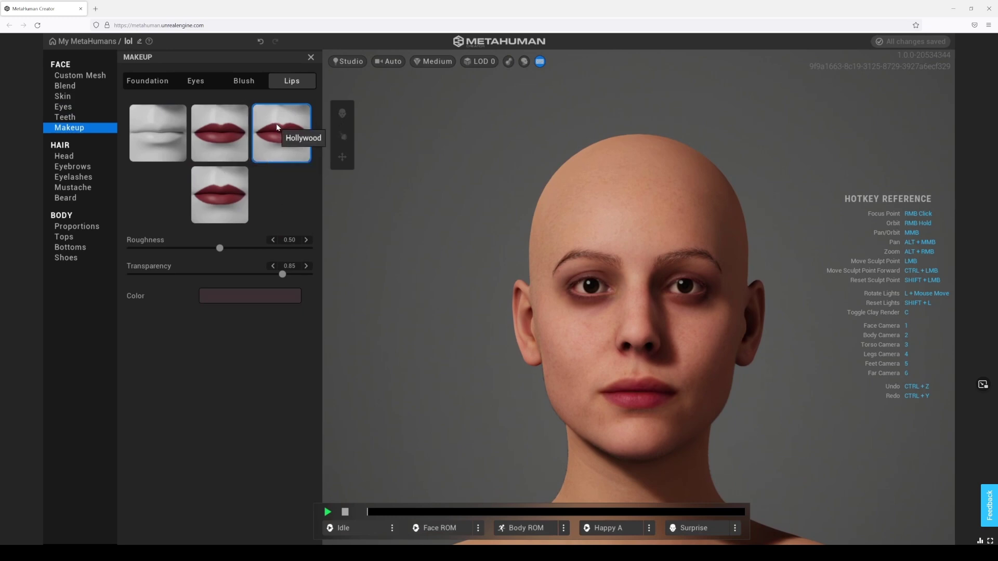
pyautogui.click(229, 148)
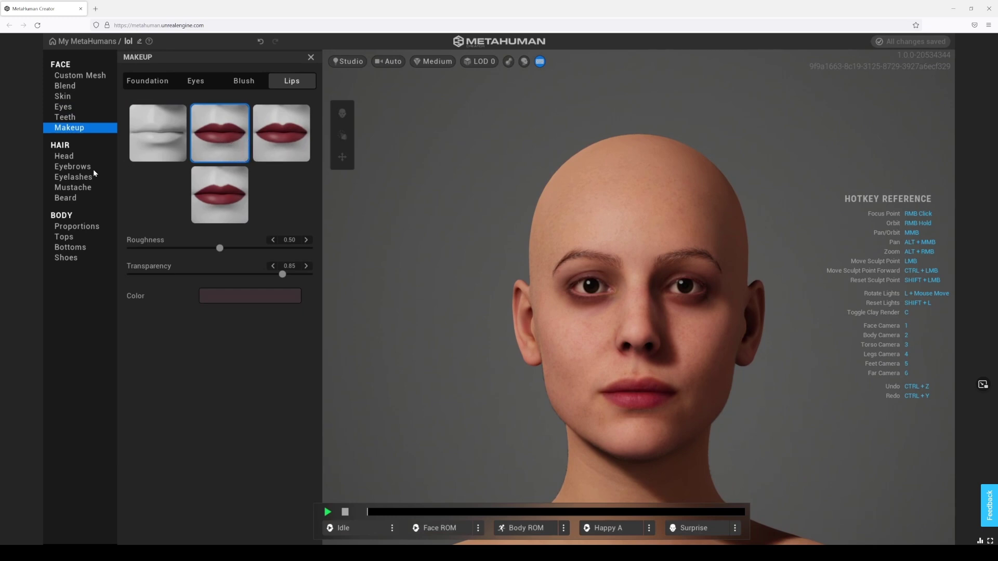
pyautogui.click(66, 156)
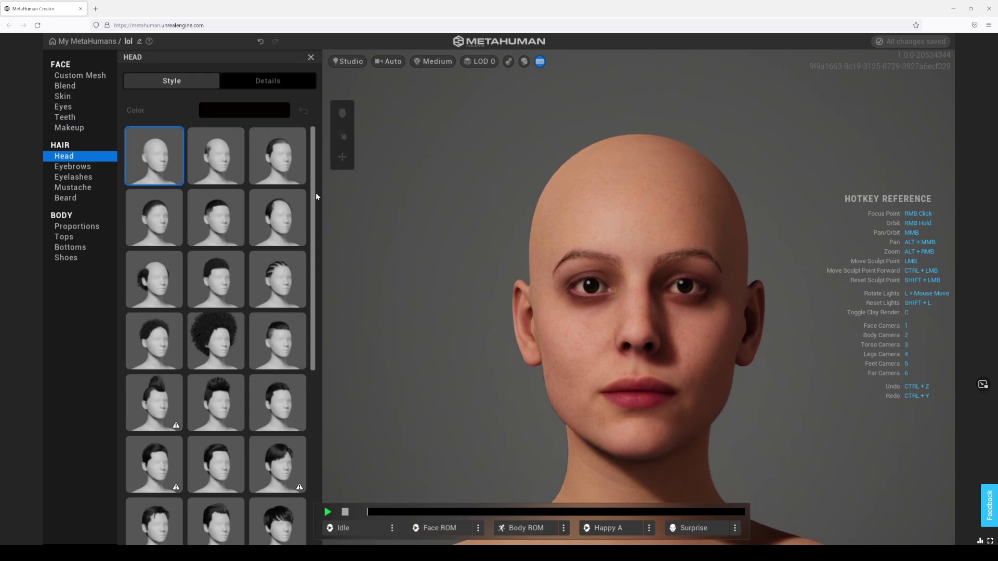
# Try the 360 Waves and Balding hairstyles, inspecting each from several angles.
pyautogui.click(231, 218)
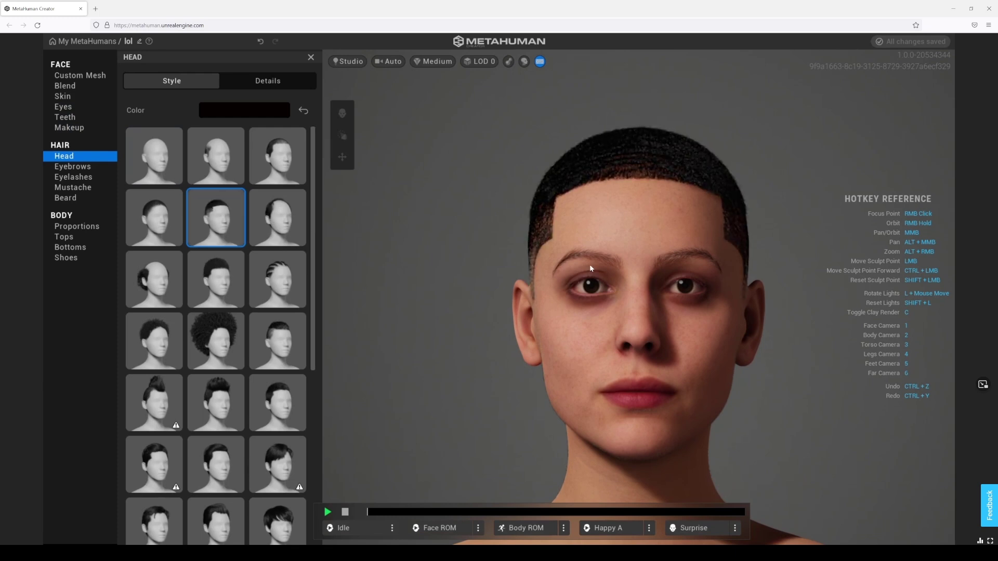
pyautogui.moveTo(618, 266); pyautogui.dragTo(834, 264, button='right')
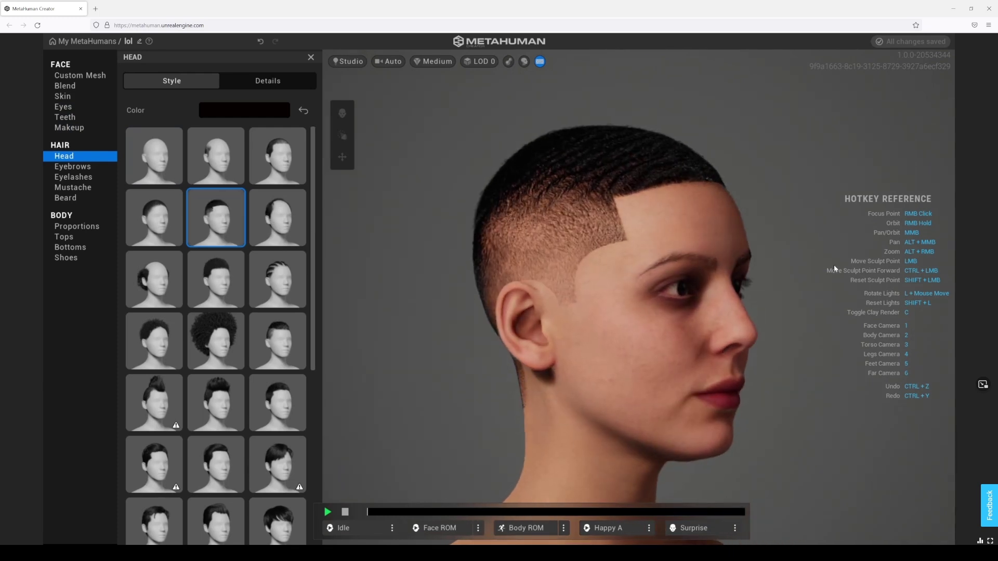
pyautogui.moveTo(731, 201); pyautogui.dragTo(382, 309, button='right')
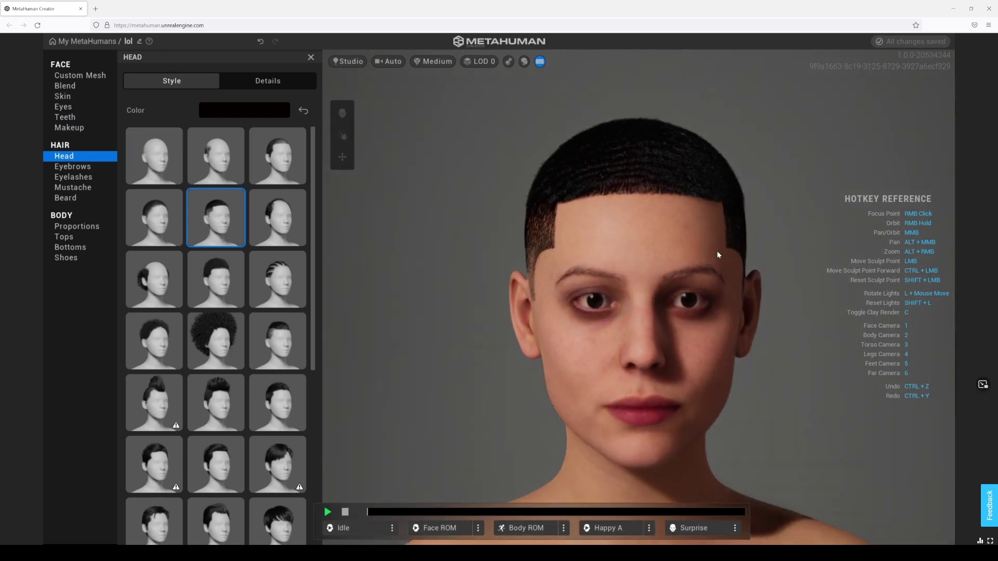
pyautogui.moveTo(709, 245); pyautogui.dragTo(741, 225, button='right')
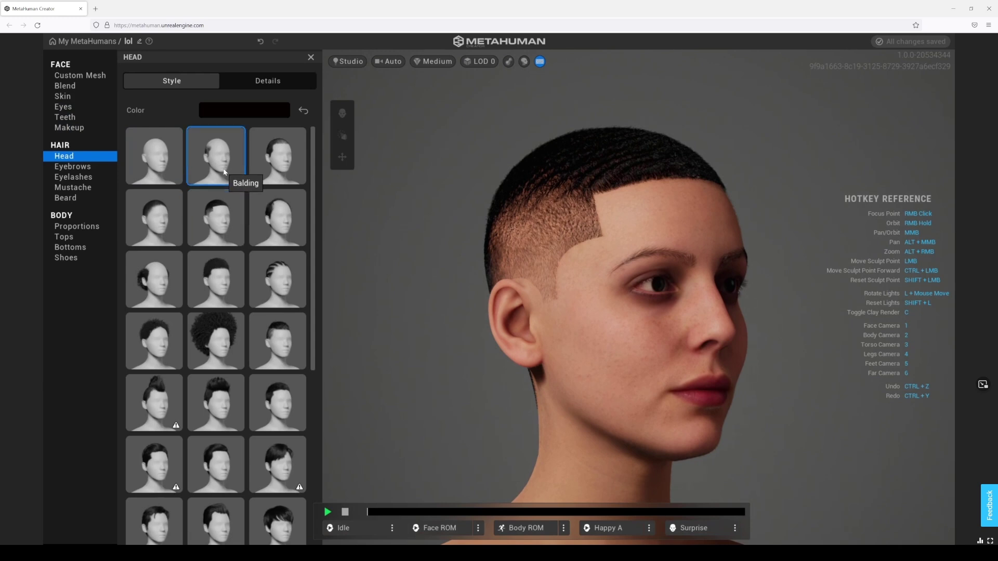
pyautogui.click(224, 172)
pyautogui.moveTo(737, 282); pyautogui.dragTo(756, 286, button='right')
pyautogui.moveTo(659, 290); pyautogui.dragTo(559, 284, button='right')
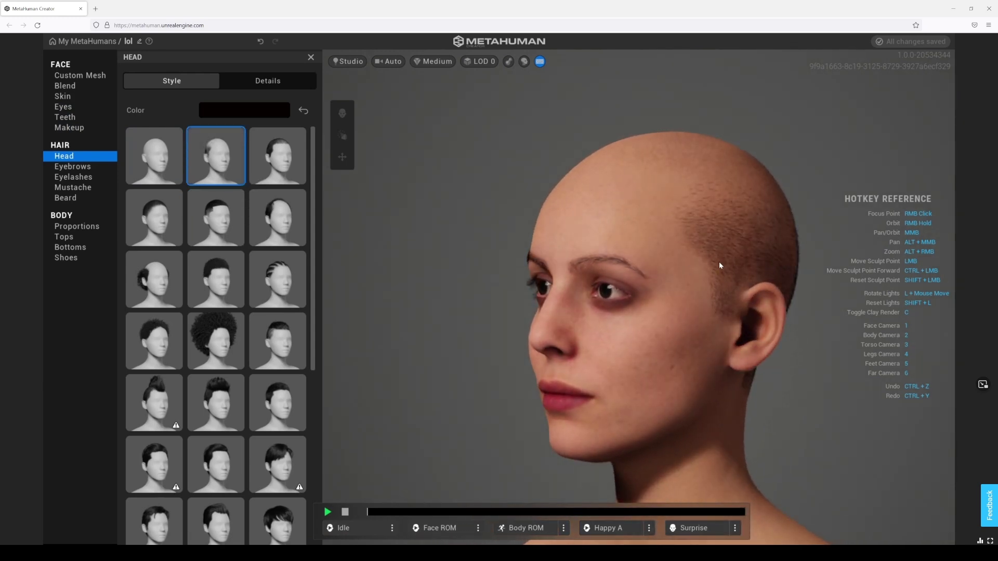
pyautogui.moveTo(720, 266); pyautogui.dragTo(563, 231, button='right')
pyautogui.moveTo(746, 223); pyautogui.dragTo(885, 271, button='right')
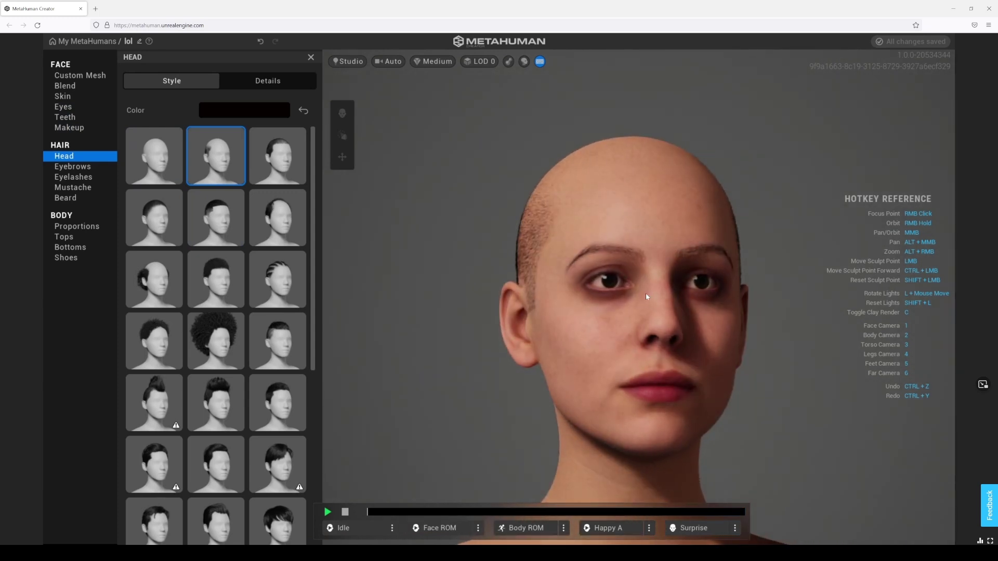
pyautogui.moveTo(647, 297); pyautogui.dragTo(775, 312, button='right')
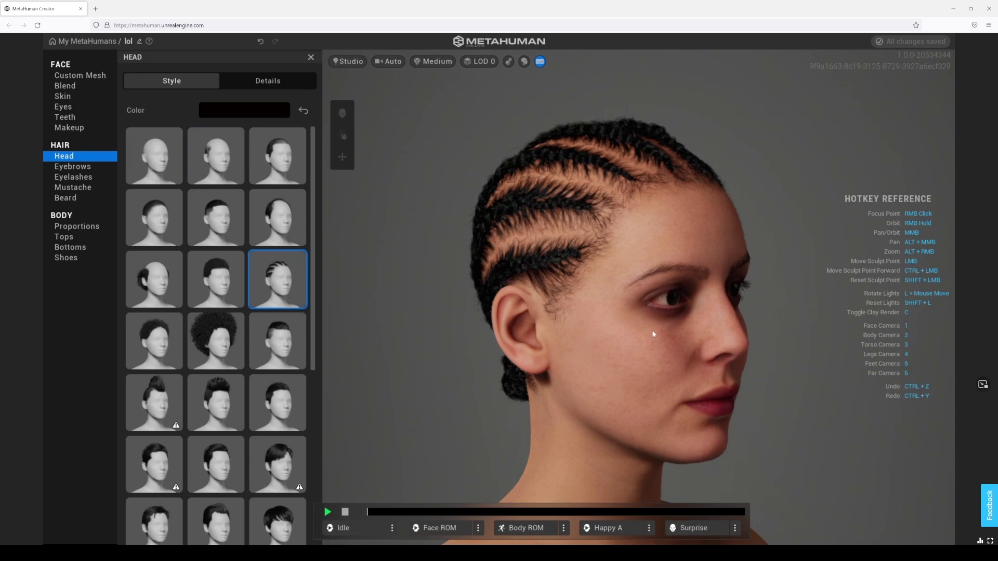
# Orbit and zoom around the Short Cornrows braided hairstyle to inspect it from several angles.
pyautogui.moveTo(648, 326); pyautogui.dragTo(527, 308, button='right')
pyautogui.moveTo(690, 316); pyautogui.dragTo(564, 327, button='right')
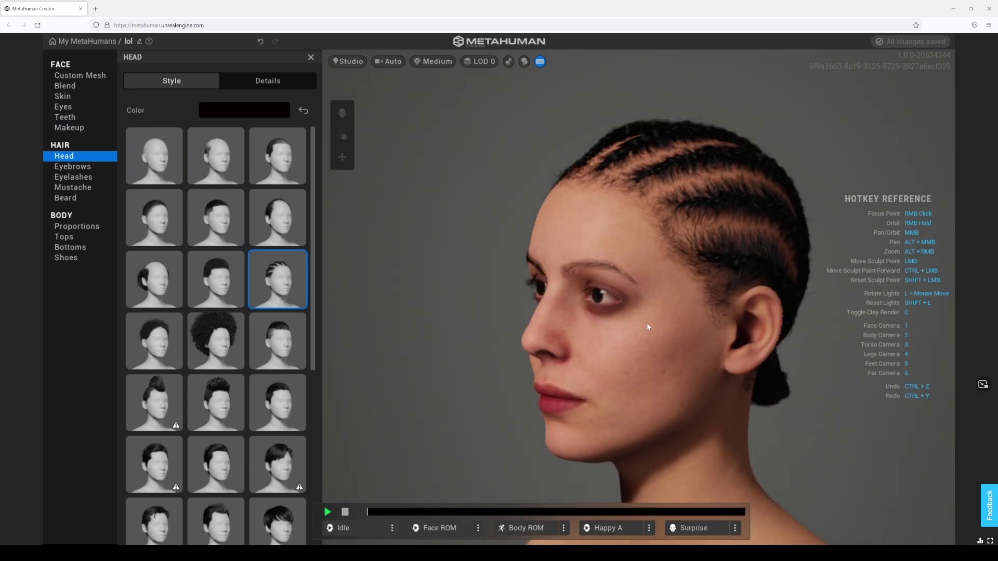
pyautogui.moveTo(731, 313); pyautogui.dragTo(646, 191, button='right')
pyautogui.moveTo(552, 256); pyautogui.dragTo(606, 224, button='right')
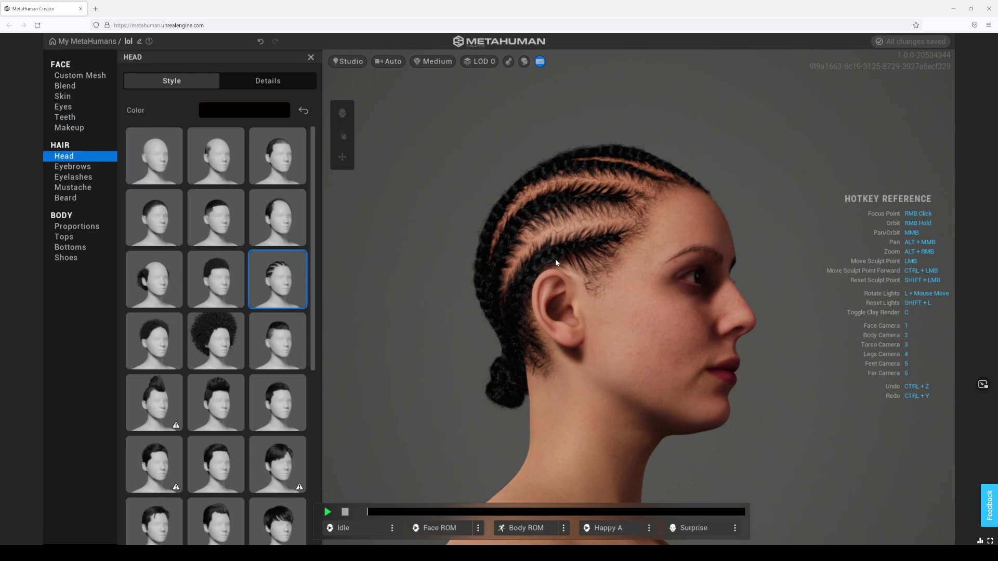
pyautogui.scroll(3, 556, 262)
pyautogui.moveTo(666, 240); pyautogui.dragTo(644, 272, button='right')
pyautogui.scroll(2, 647, 107)
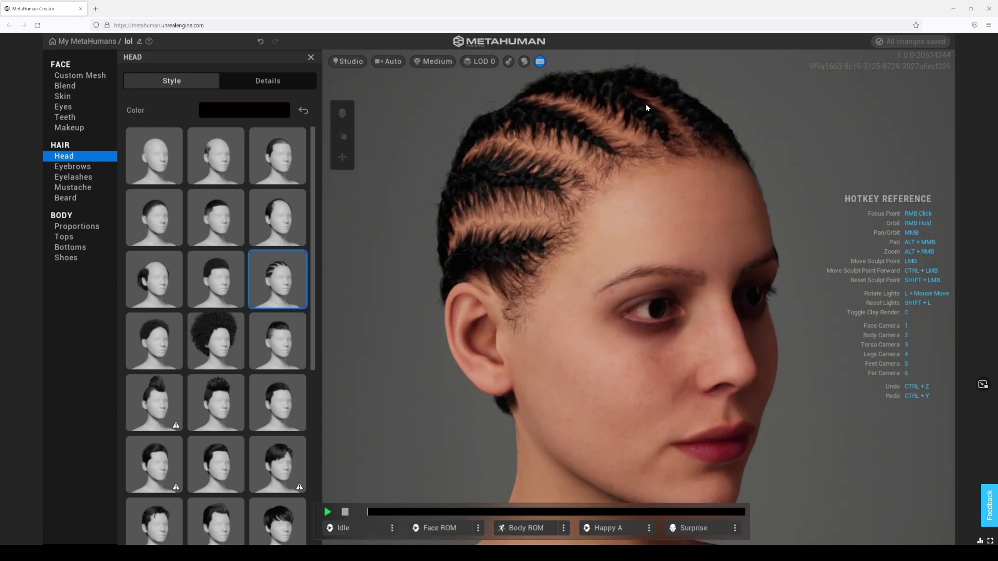
pyautogui.moveTo(646, 78); pyautogui.dragTo(556, 148, button='right')
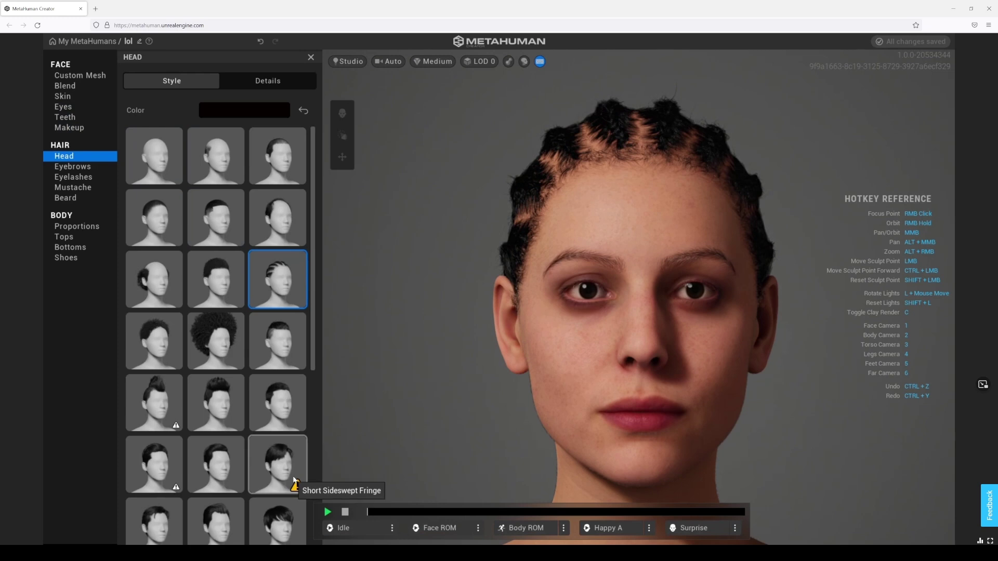
pyautogui.moveTo(315, 257); pyautogui.dragTo(315, 340)
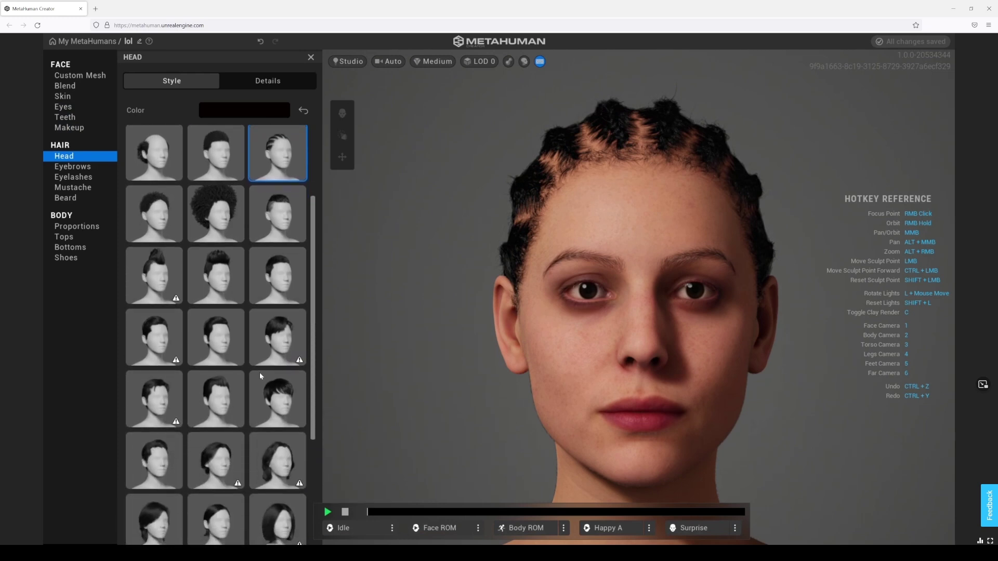
# Try the Short Casual hairstyle and view it from the side.
pyautogui.click(156, 403)
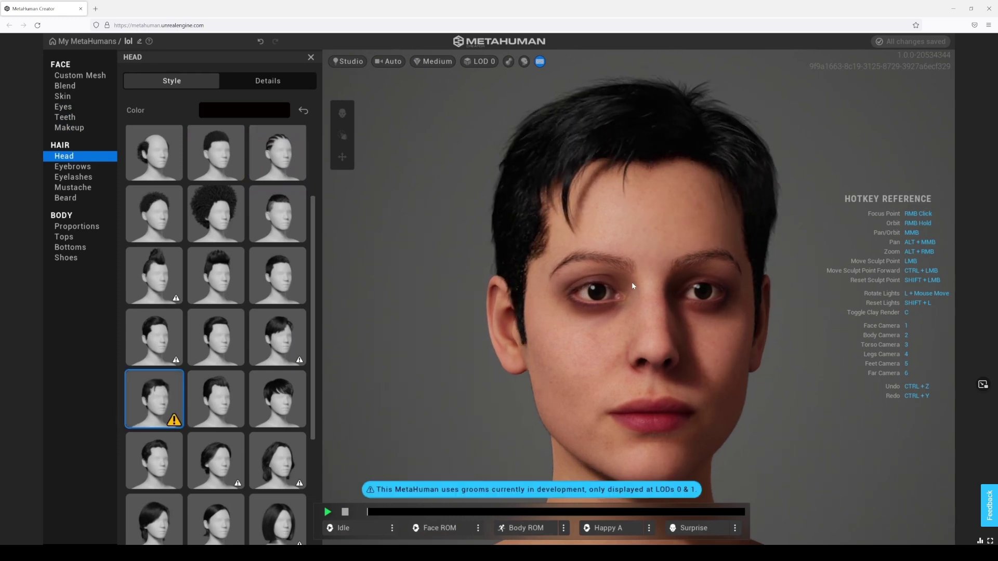
pyautogui.scroll(-2, 623, 282)
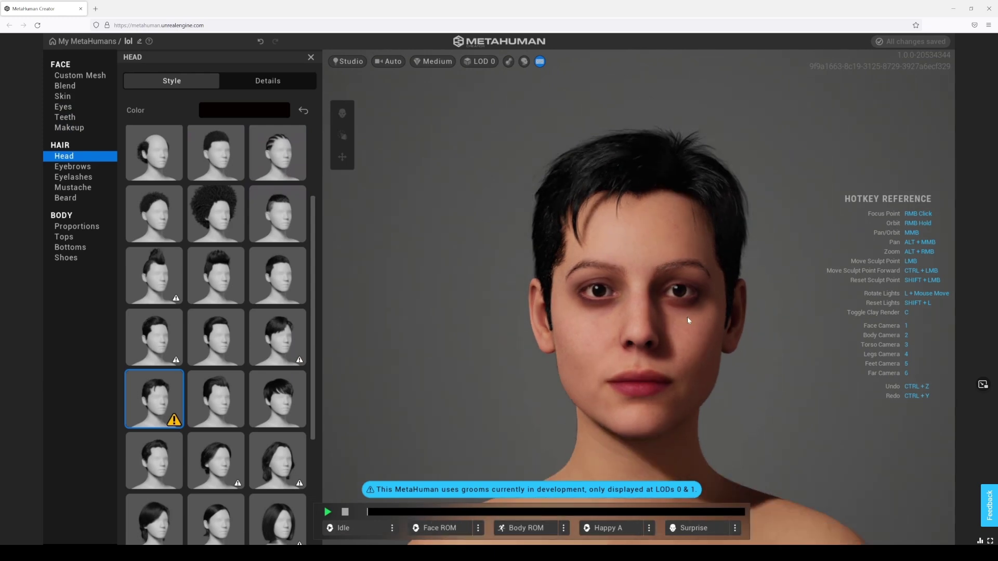
pyautogui.moveTo(771, 284); pyautogui.dragTo(700, 274, button='right')
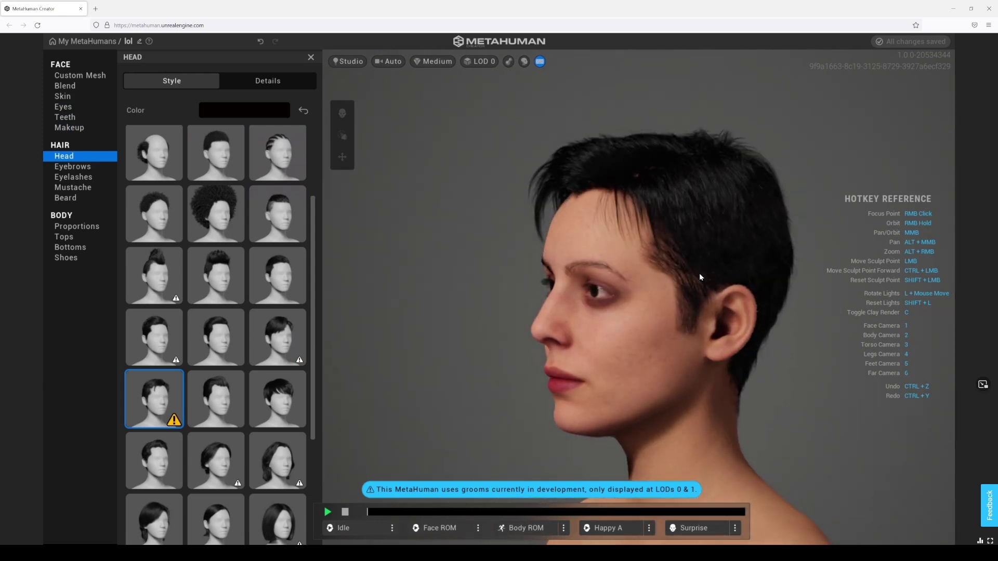
pyautogui.moveTo(608, 260); pyautogui.dragTo(843, 250, button='right')
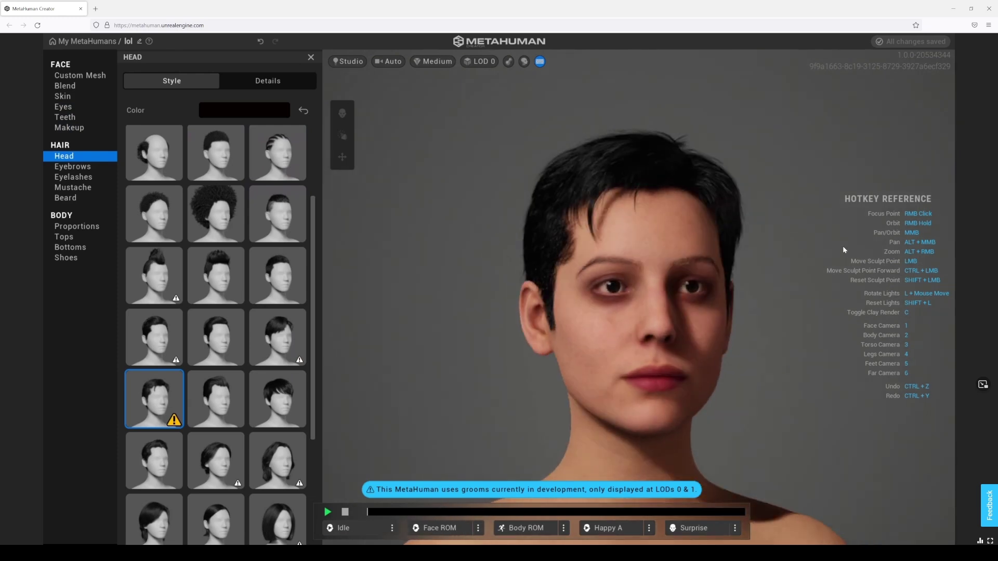
# Try the Medium Layered hairstyle, checking it from three-quarter and right-side angles.
pyautogui.click(286, 450)
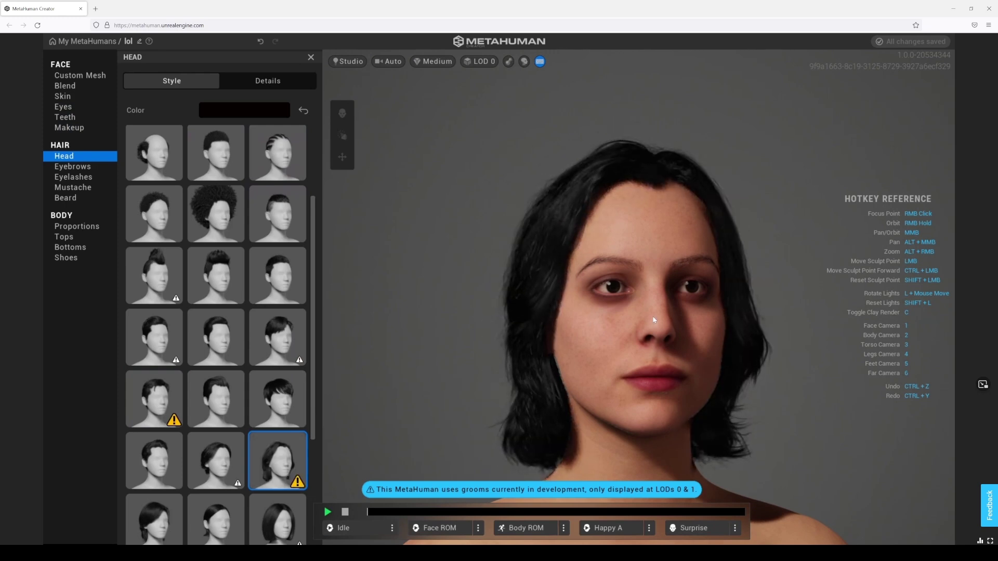
pyautogui.moveTo(592, 324); pyautogui.dragTo(736, 260, button='right')
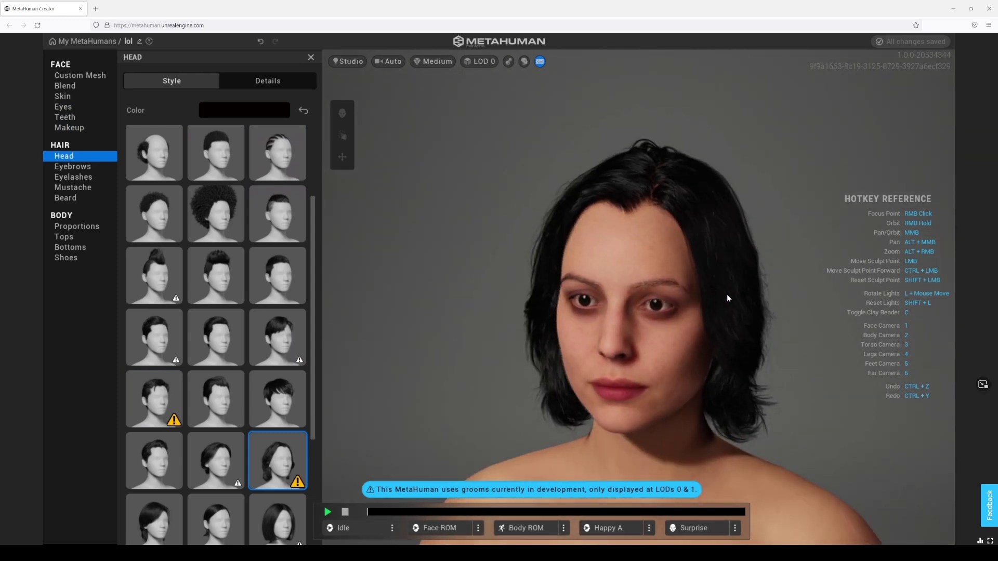
pyautogui.moveTo(726, 294); pyautogui.dragTo(775, 279, button='right')
pyautogui.moveTo(533, 287); pyautogui.dragTo(616, 275, button='right')
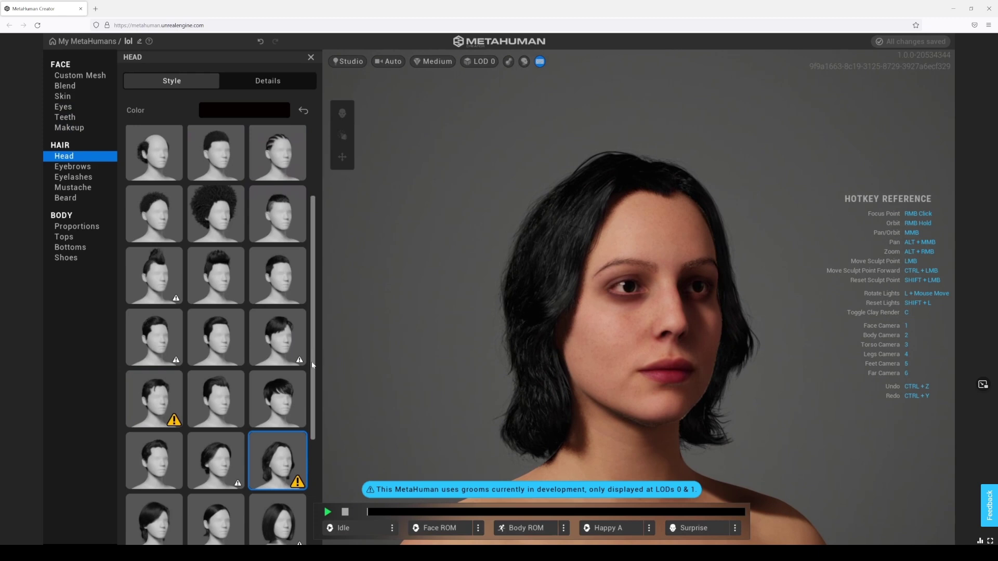
pyautogui.moveTo(314, 353); pyautogui.dragTo(308, 383)
# Try the Short Swept Up hairstyle, viewing it from the side and straight on.
pyautogui.click(154, 401)
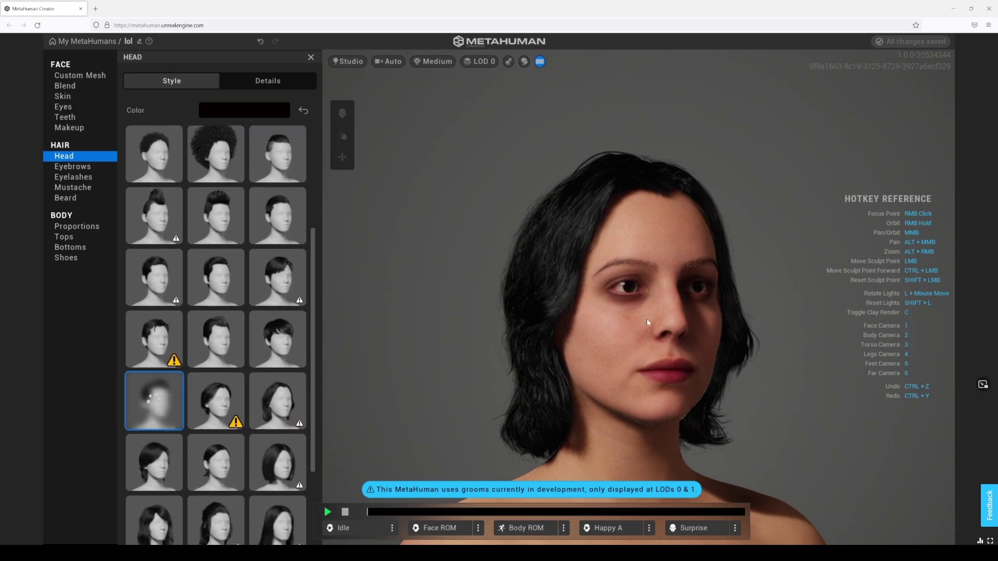
pyautogui.moveTo(666, 319); pyautogui.dragTo(590, 236, button='right')
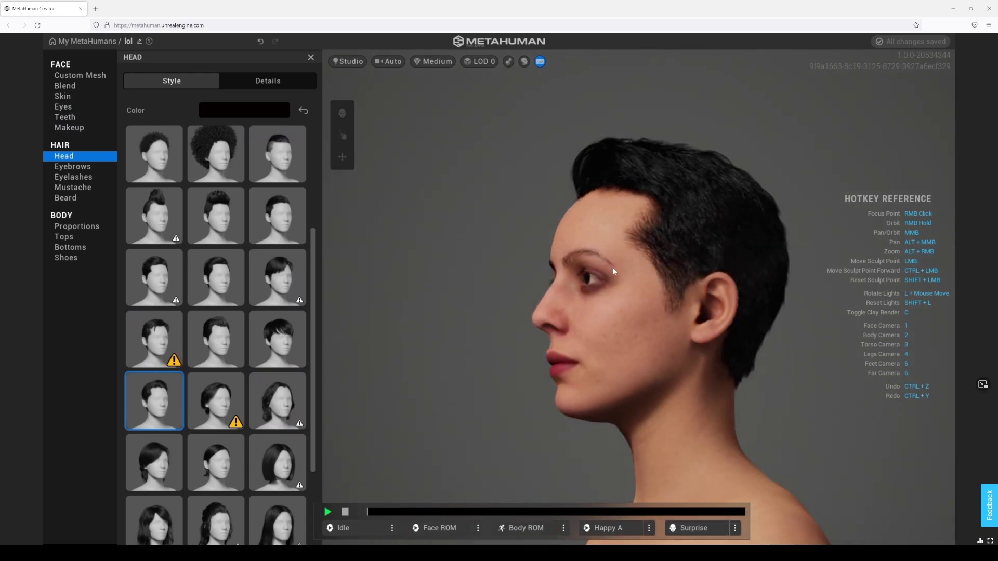
pyautogui.moveTo(617, 305); pyautogui.dragTo(728, 279, button='right')
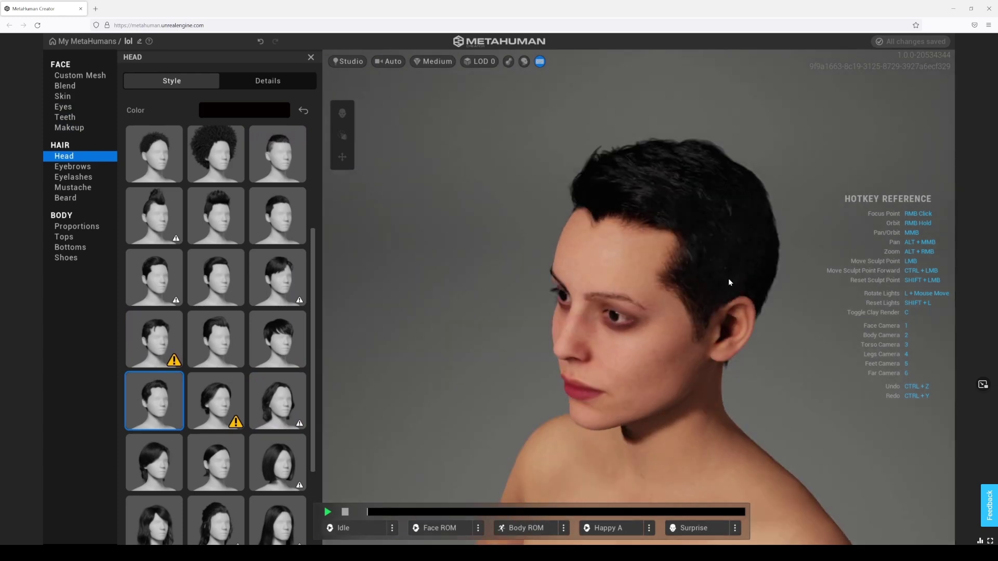
pyautogui.press('1')
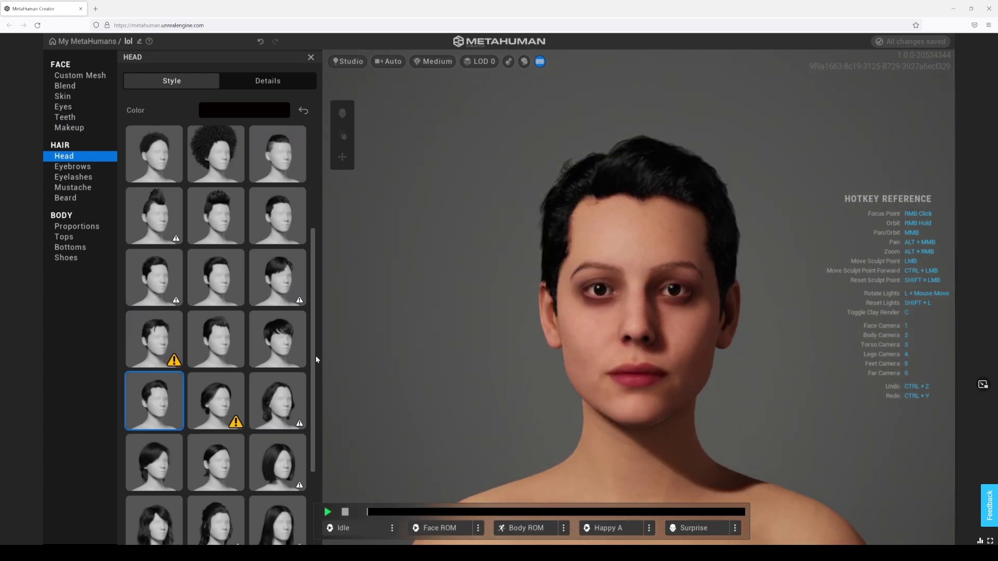
pyautogui.moveTo(313, 367); pyautogui.dragTo(313, 391)
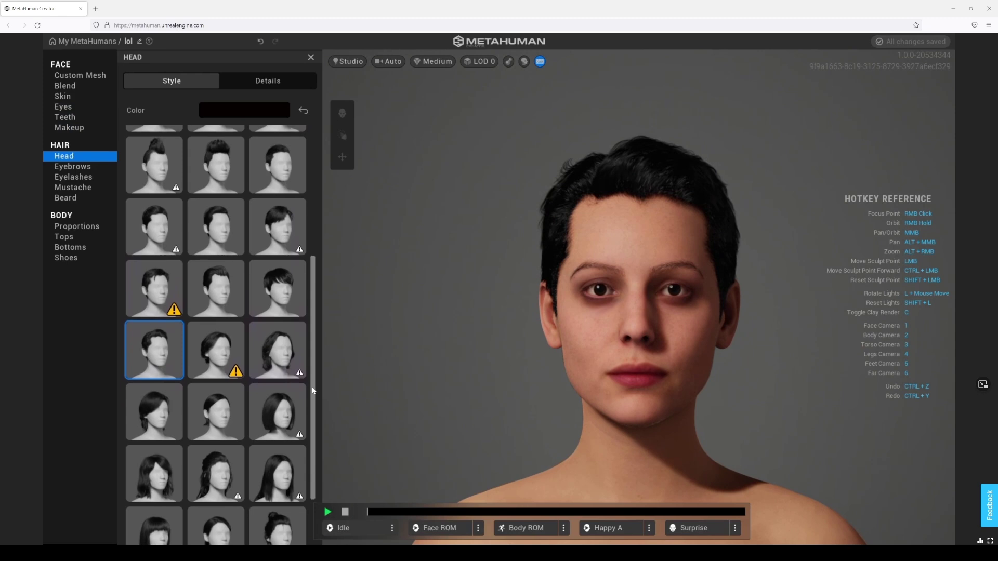
# Apply the Short Layered Bob hairstyle and inspect it from profile and front.
pyautogui.click(214, 349)
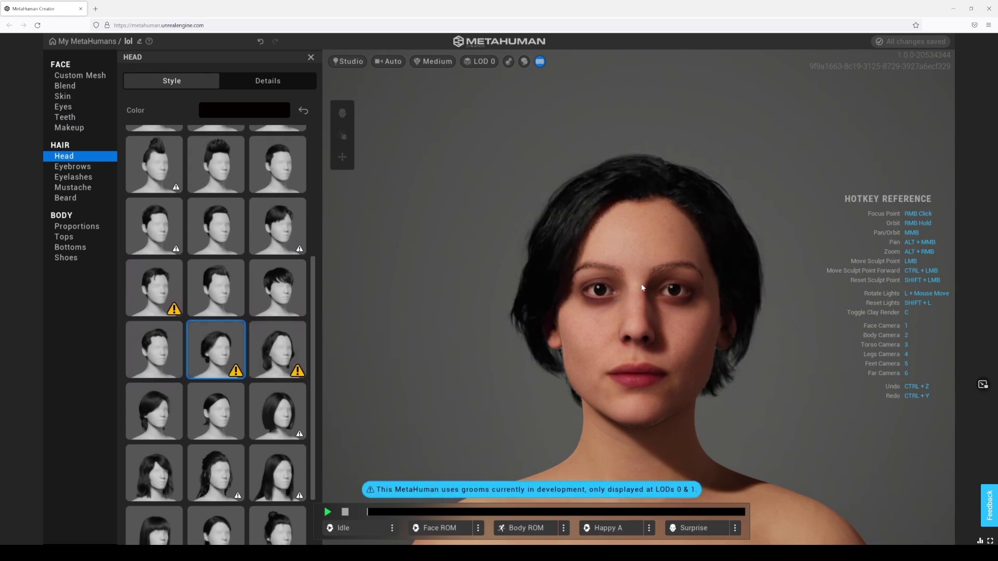
pyautogui.moveTo(632, 286); pyautogui.dragTo(745, 275, button='right')
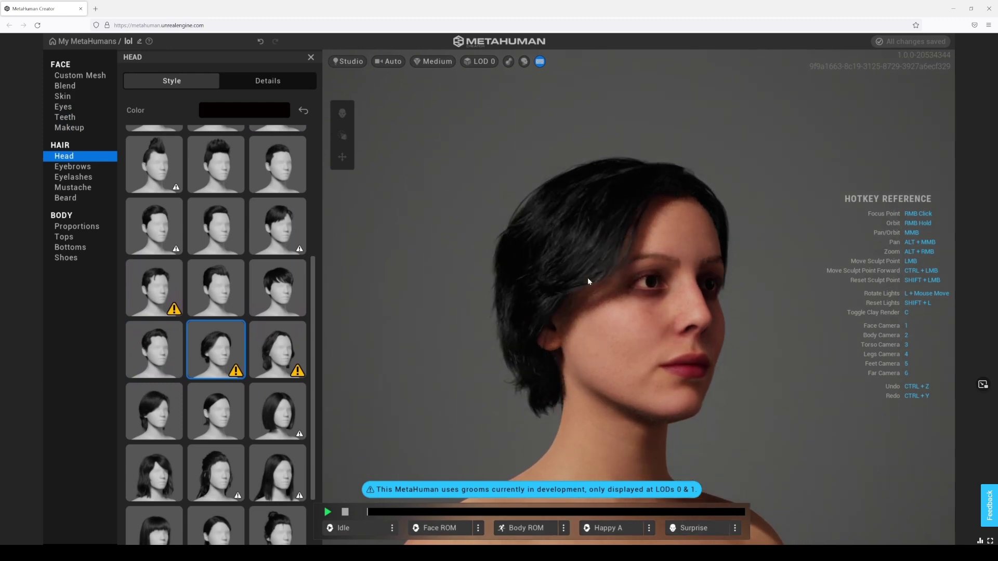
pyautogui.moveTo(588, 282); pyautogui.dragTo(704, 225, button='right')
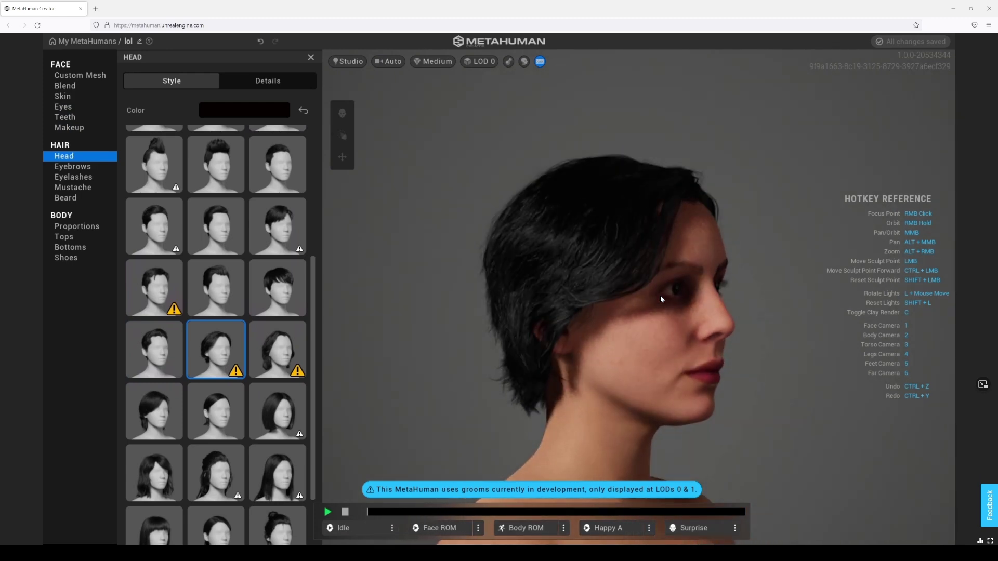
pyautogui.moveTo(659, 300); pyautogui.dragTo(541, 312, button='right')
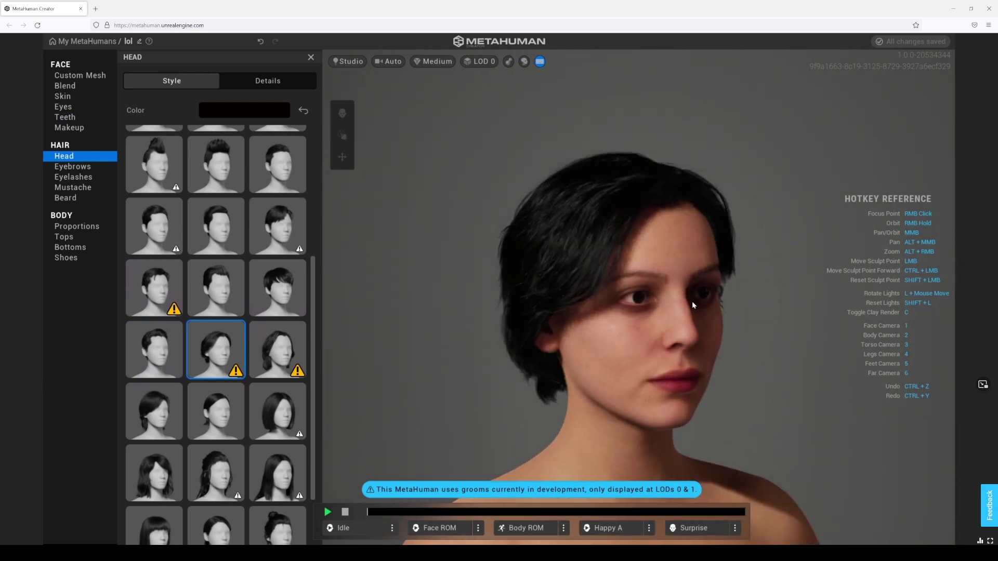
pyautogui.moveTo(707, 302); pyautogui.dragTo(637, 292, button='right')
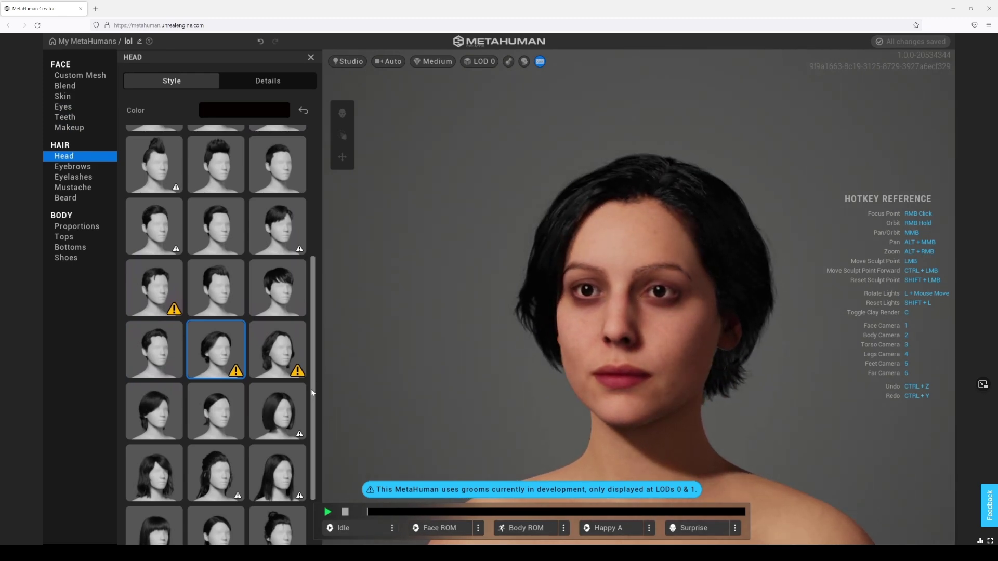
pyautogui.moveTo(313, 391); pyautogui.dragTo(316, 443)
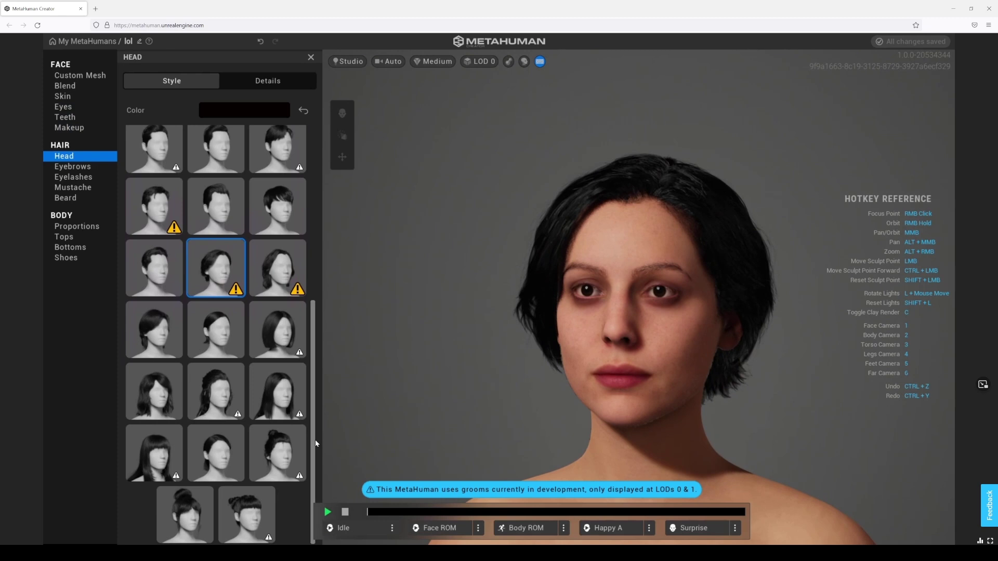
# Try Long Straight, then settle on the Medium Bob Straight hairstyle, inspecting it all around.
pyautogui.click(269, 384)
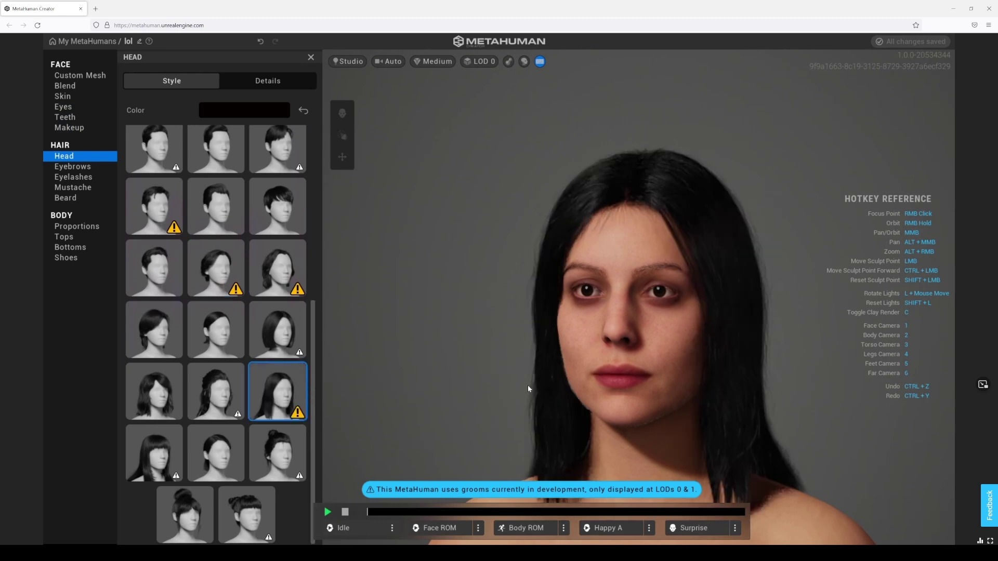
pyautogui.moveTo(688, 360); pyautogui.dragTo(683, 320, button='right')
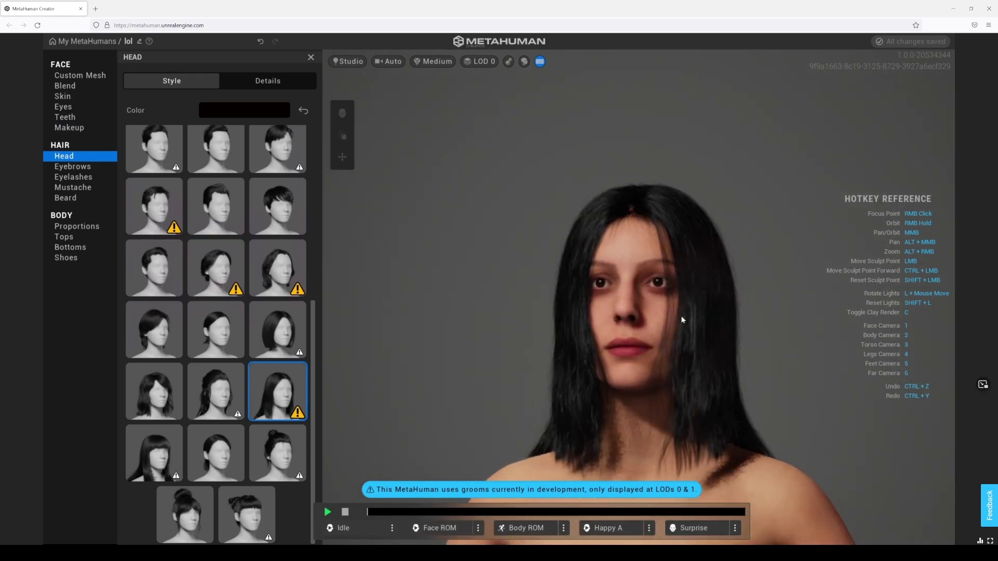
pyautogui.click(277, 336)
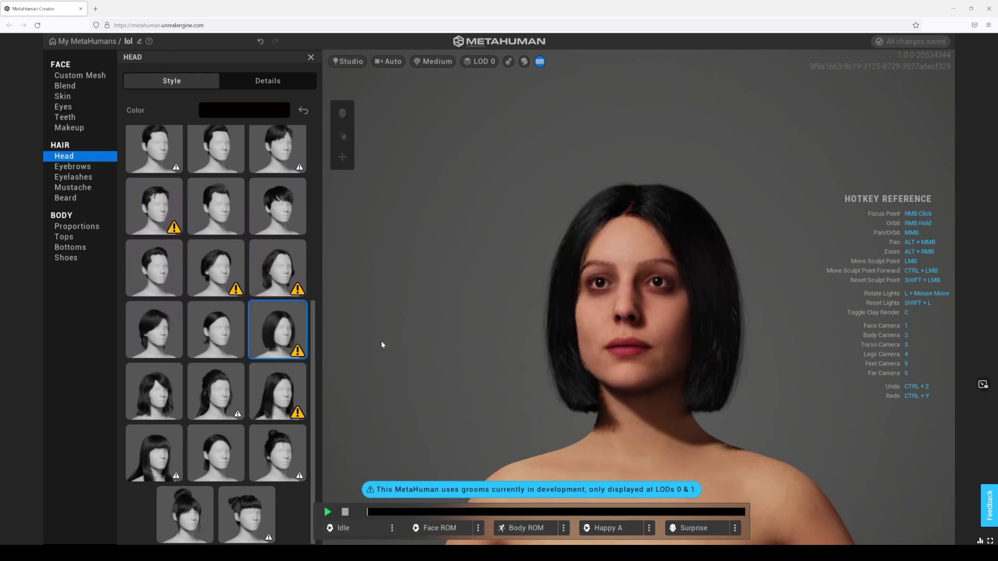
pyautogui.moveTo(575, 312); pyautogui.dragTo(438, 322, button='right')
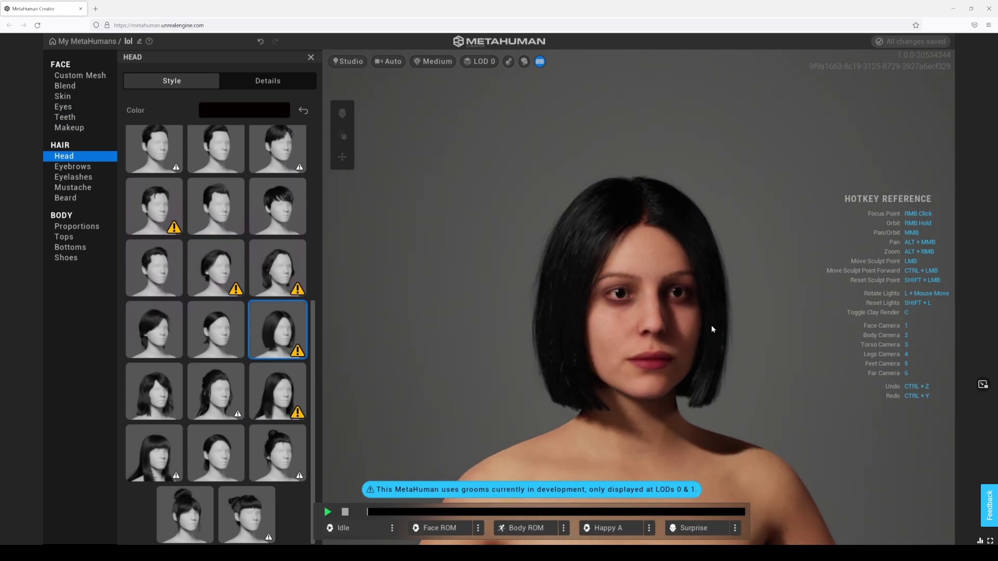
pyautogui.moveTo(713, 327); pyautogui.dragTo(591, 307, button='right')
pyautogui.scroll(2, 710, 319)
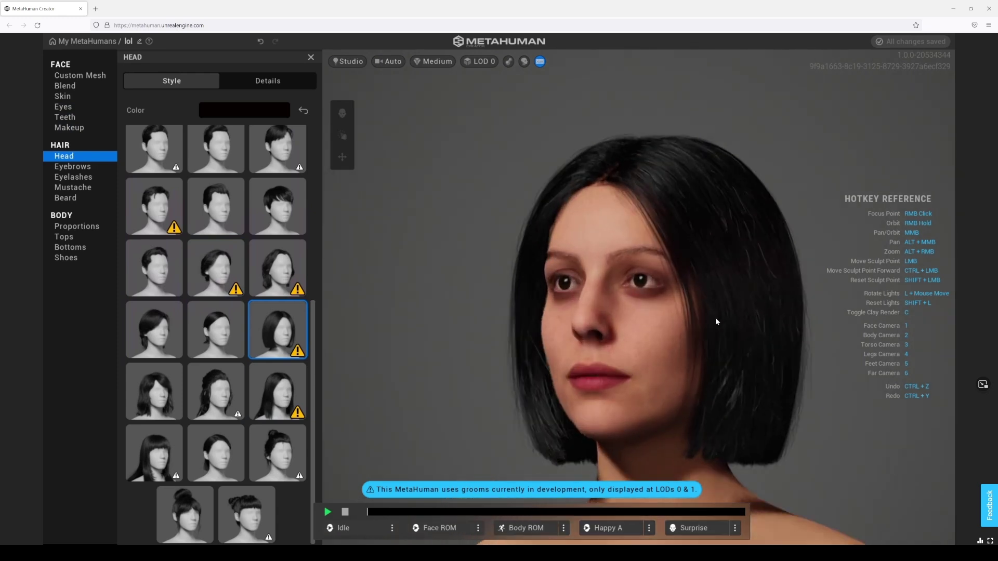
pyautogui.moveTo(726, 319); pyautogui.dragTo(563, 317, button='right')
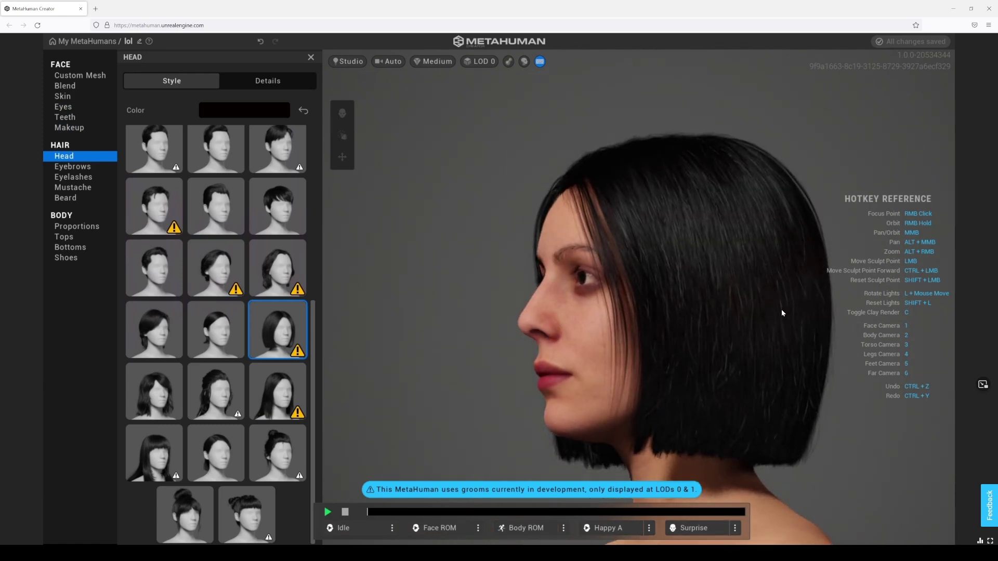
pyautogui.moveTo(690, 294); pyautogui.dragTo(572, 310, button='right')
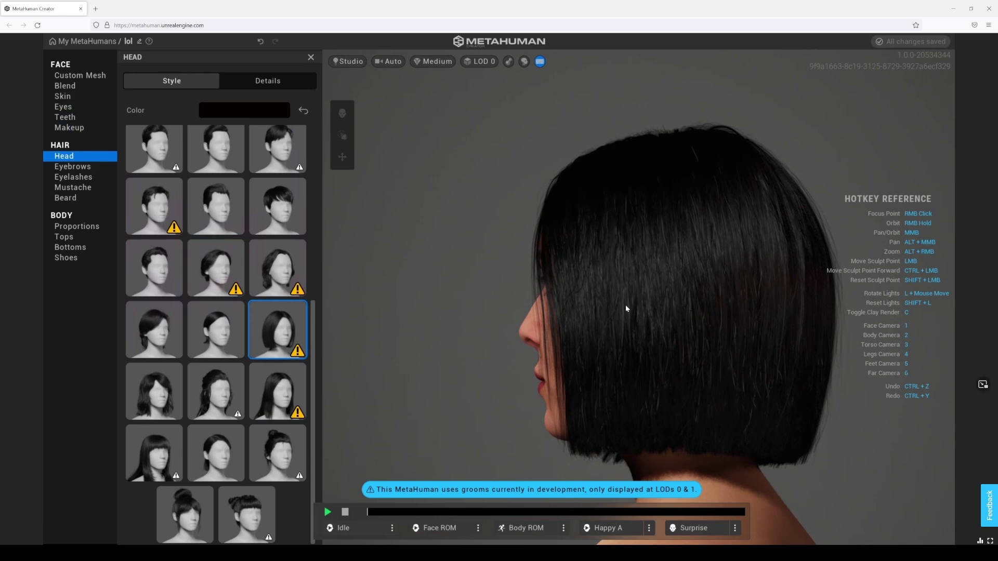
pyautogui.moveTo(625, 305); pyautogui.dragTo(717, 293, button='right')
pyautogui.scroll(-2, 583, 325)
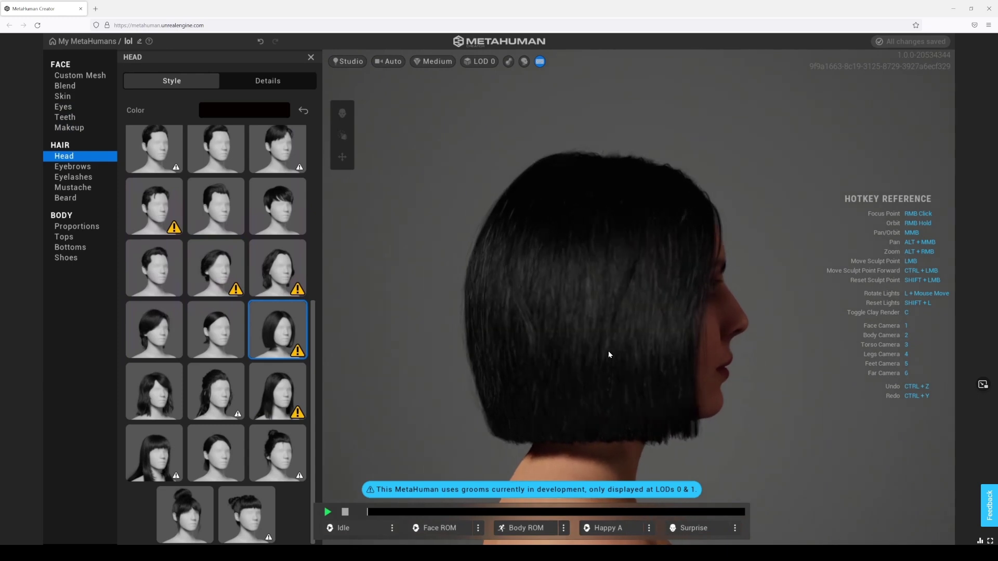
pyautogui.moveTo(608, 351); pyautogui.dragTo(603, 280, button='right')
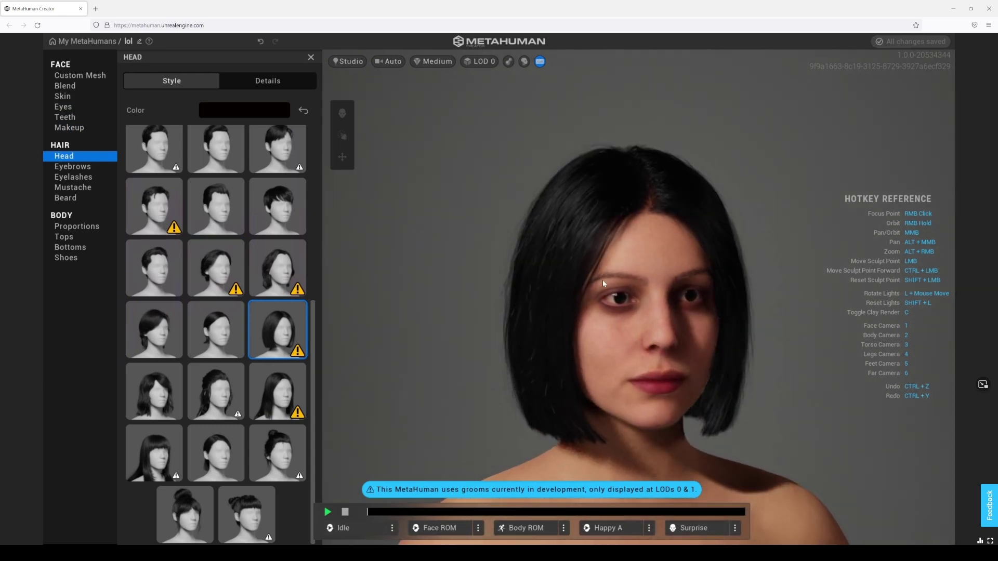
pyautogui.moveTo(711, 319); pyautogui.dragTo(671, 311, button='right')
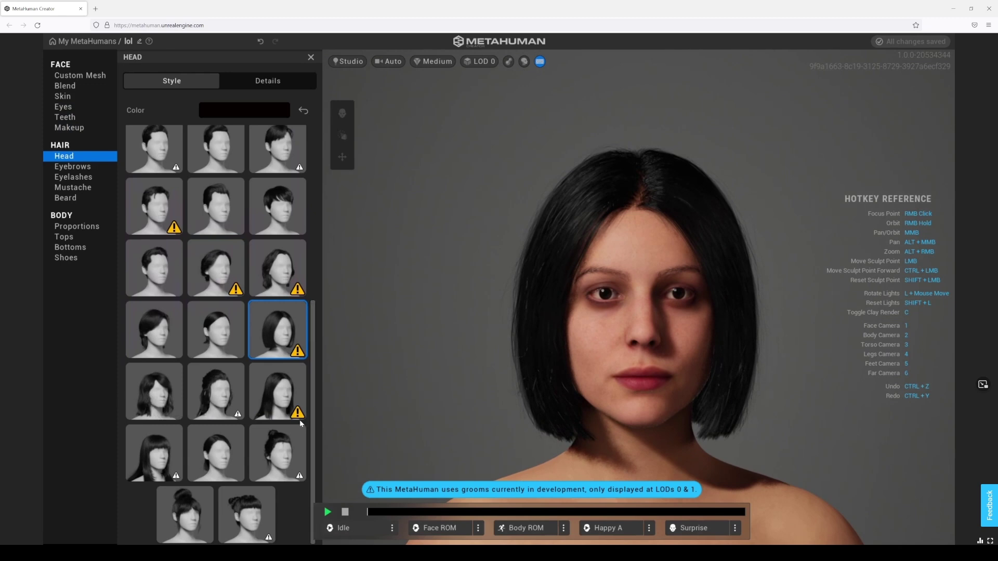
# Apply the Short Braids Updo with a blunt fringe and check it from several angles.
pyautogui.click(257, 509)
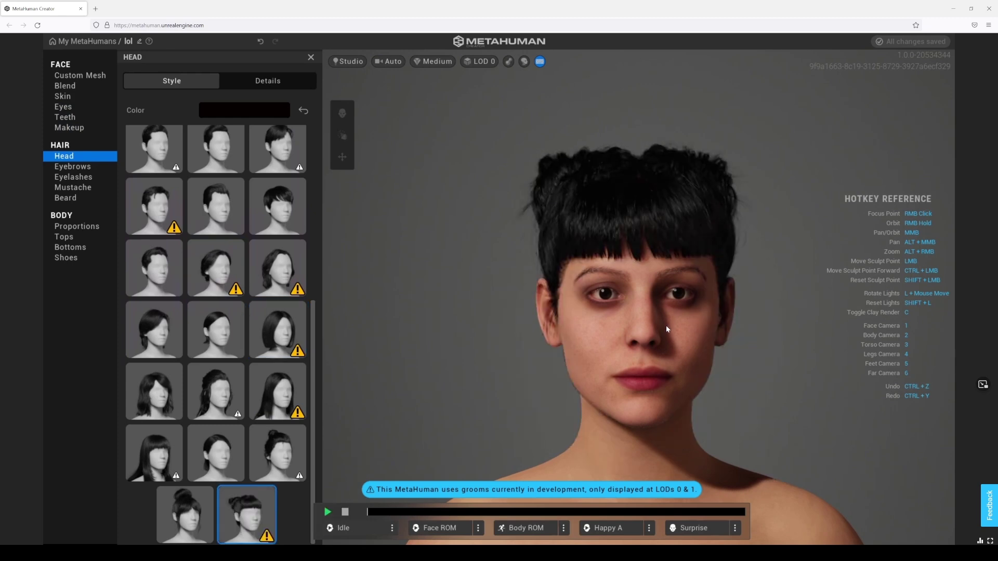
pyautogui.moveTo(659, 310); pyautogui.dragTo(595, 222, button='right')
pyautogui.press('1')
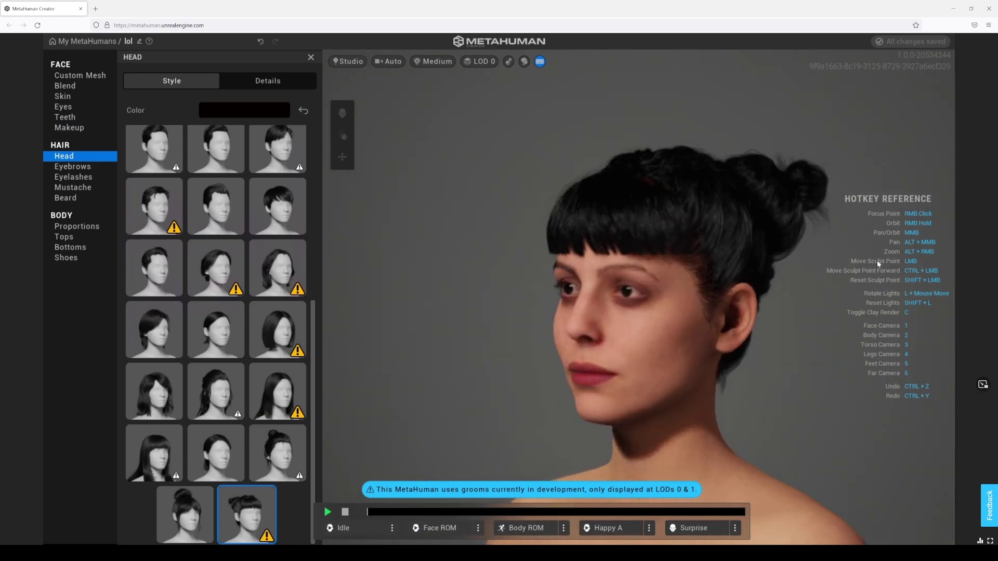
pyautogui.moveTo(660, 246)
pyautogui.mouseDown(button='right')
pyautogui.moveTo(712, 252)
pyautogui.moveTo(648, 262)
pyautogui.mouseUp(button='right')
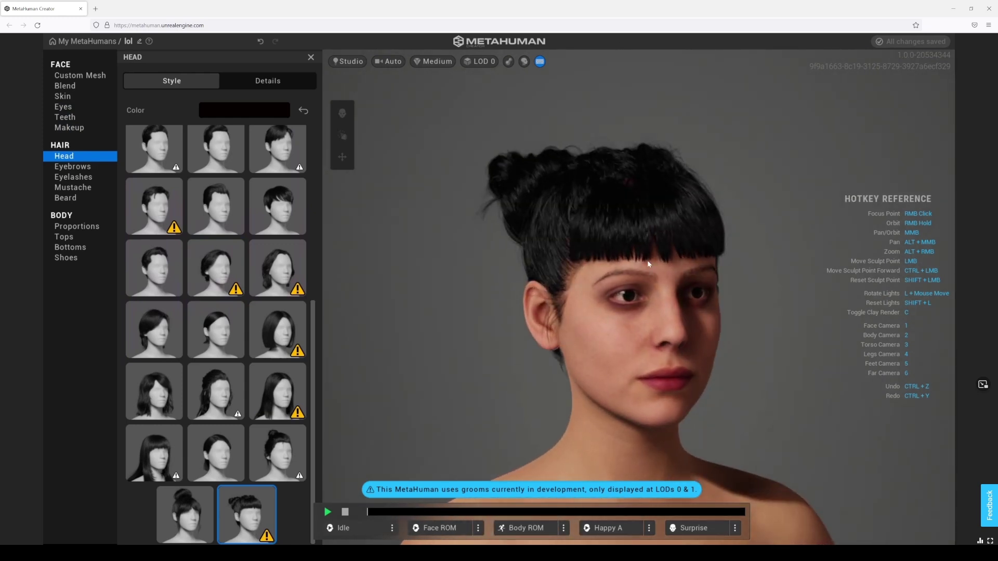
pyautogui.moveTo(582, 254); pyautogui.dragTo(613, 239, button='right')
pyautogui.press('1')
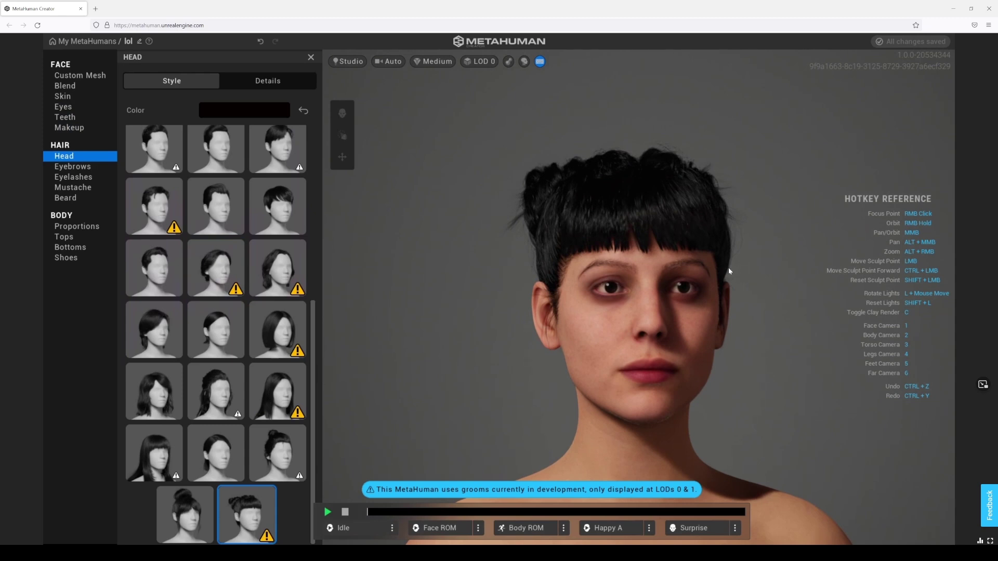
pyautogui.moveTo(728, 267); pyautogui.dragTo(520, 229, button='right')
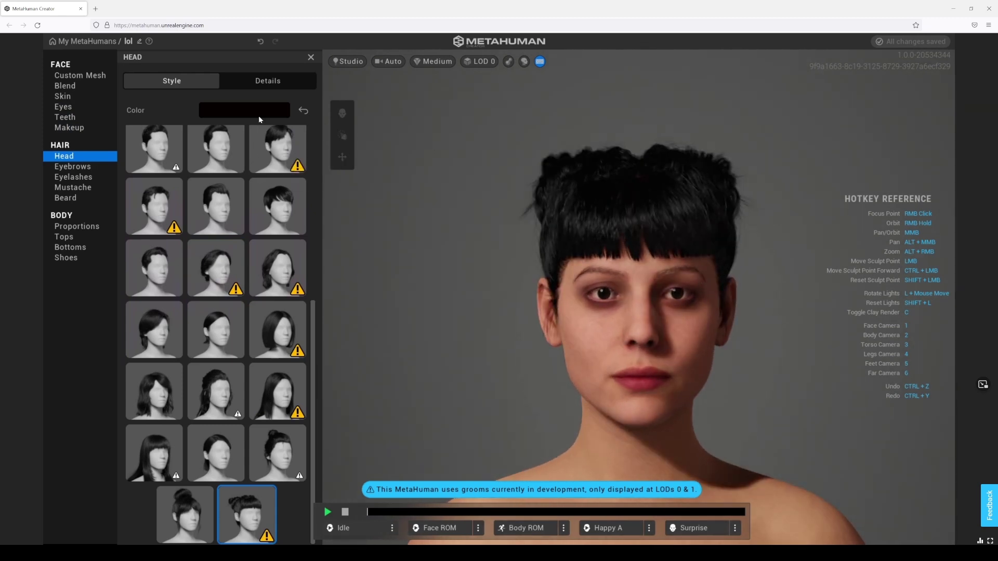
# Turn on Ombre in the hair Details, tinting the buns and fringe ends sandy blonde.
pyautogui.click(259, 85)
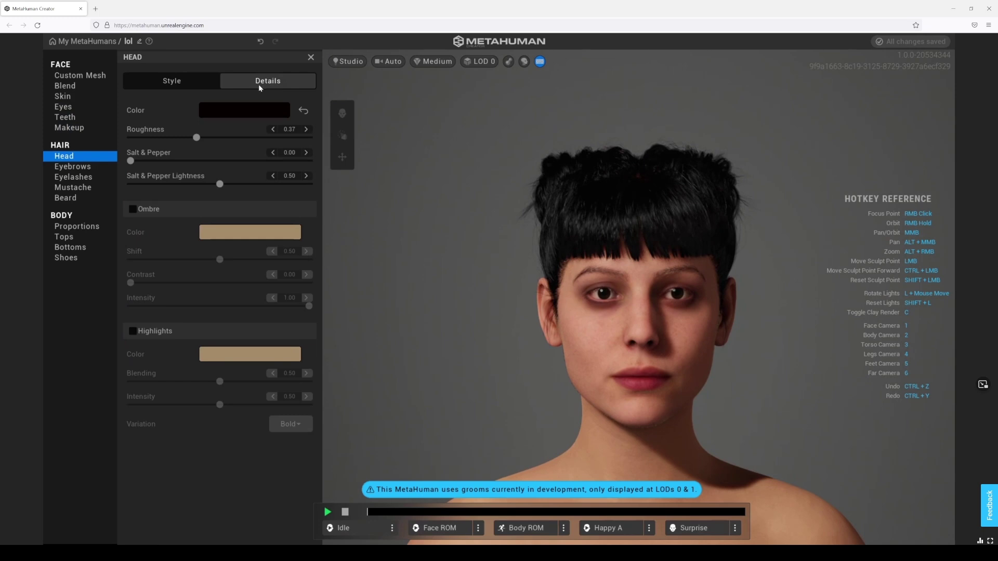
pyautogui.click(133, 209)
pyautogui.click(133, 210)
pyautogui.click(132, 210)
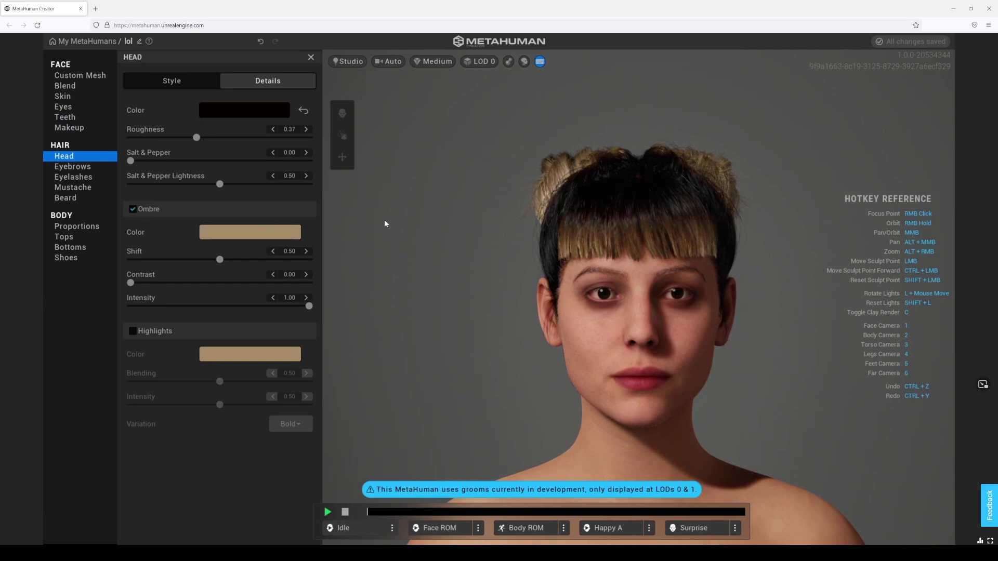
pyautogui.moveTo(516, 232); pyautogui.dragTo(780, 223, button='right')
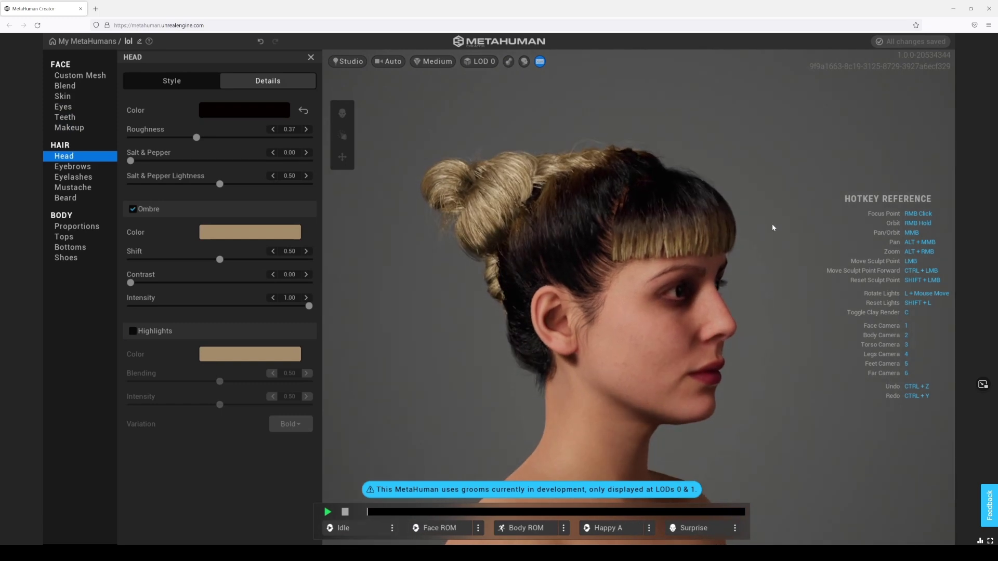
pyautogui.moveTo(773, 227); pyautogui.dragTo(522, 235, button='right')
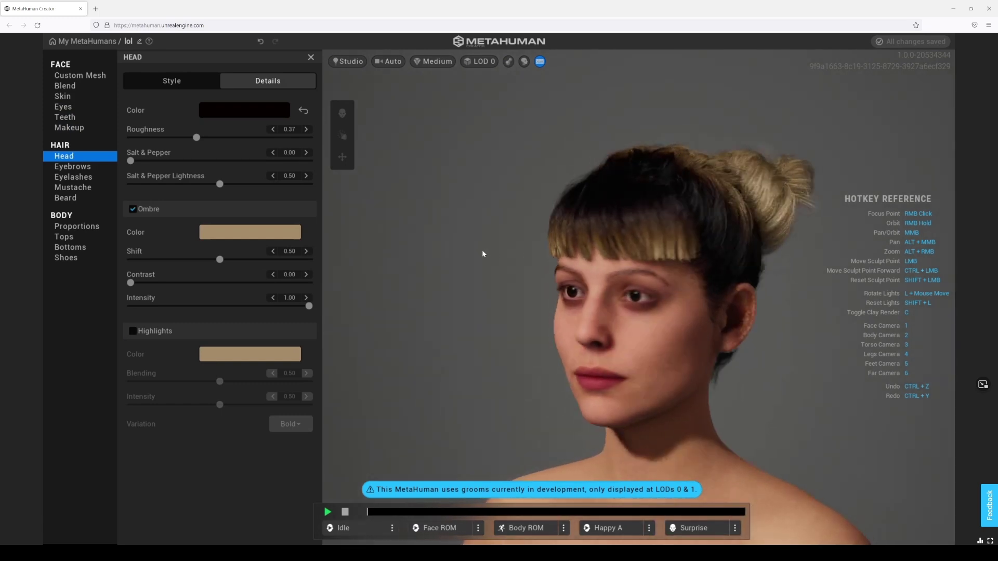
pyautogui.moveTo(740, 265); pyautogui.dragTo(629, 279, button='right')
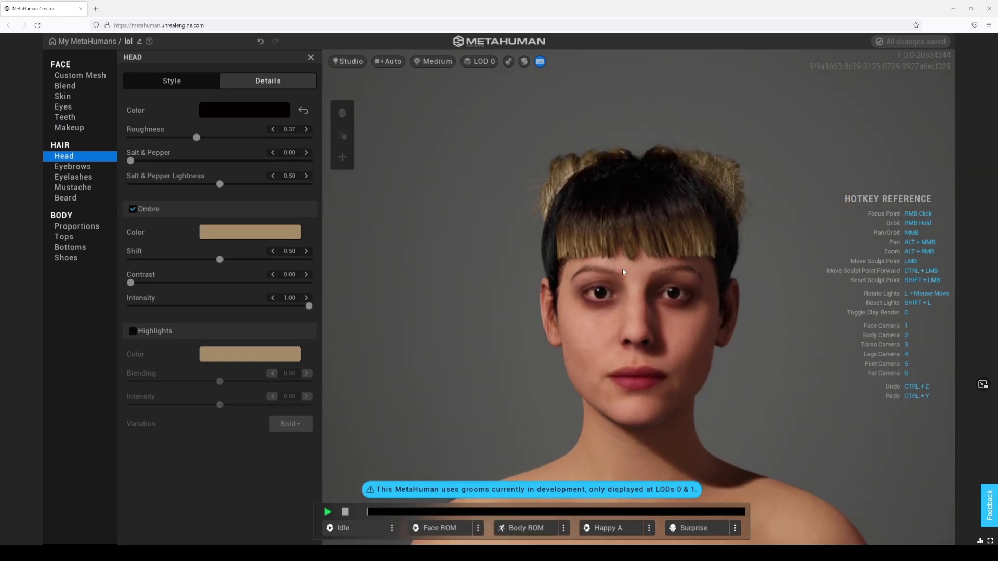
# Set the ombre colour to a magenta-purple from the Vibrant preset palette.
pyautogui.click(247, 233)
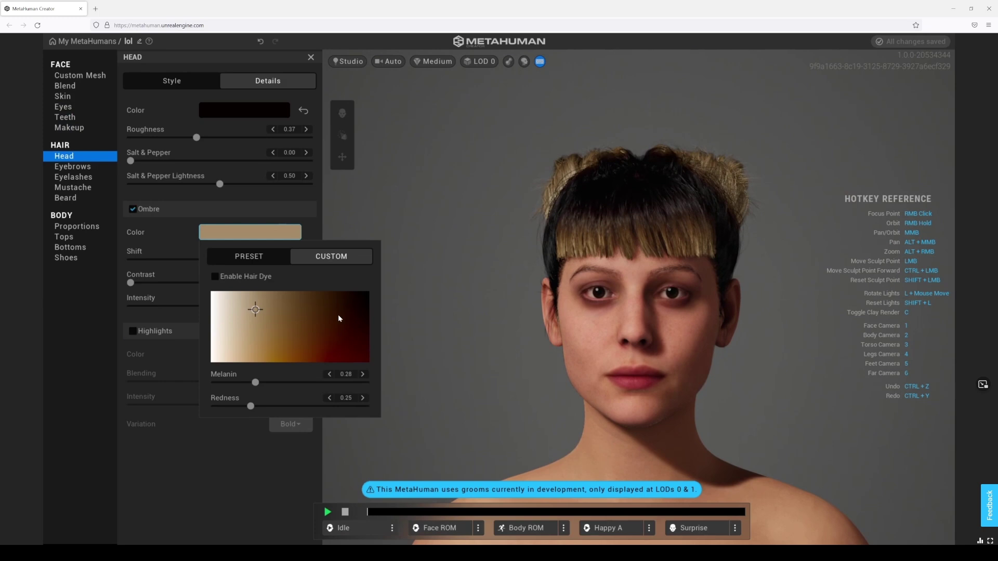
pyautogui.moveTo(262, 311); pyautogui.dragTo(262, 310)
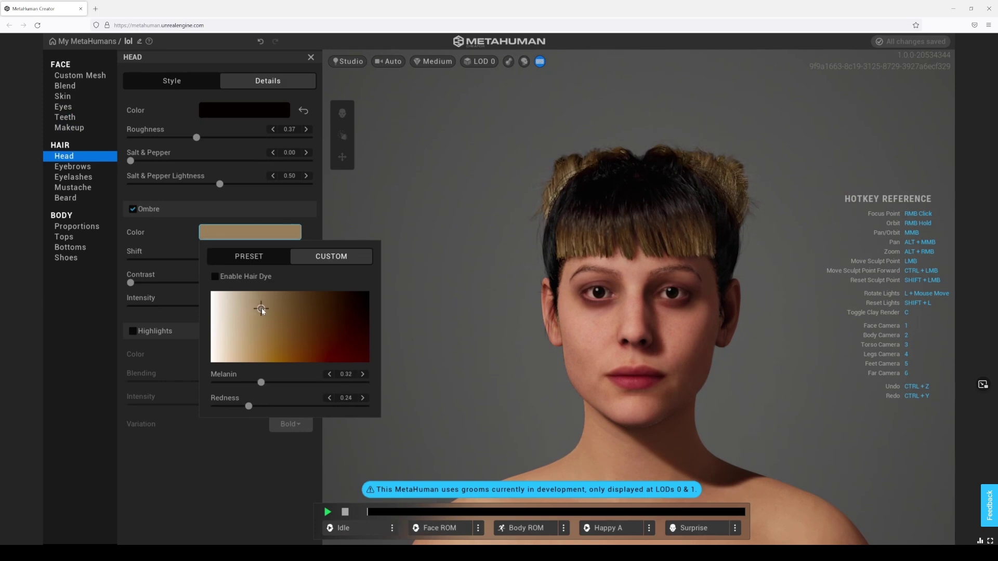
pyautogui.click(268, 261)
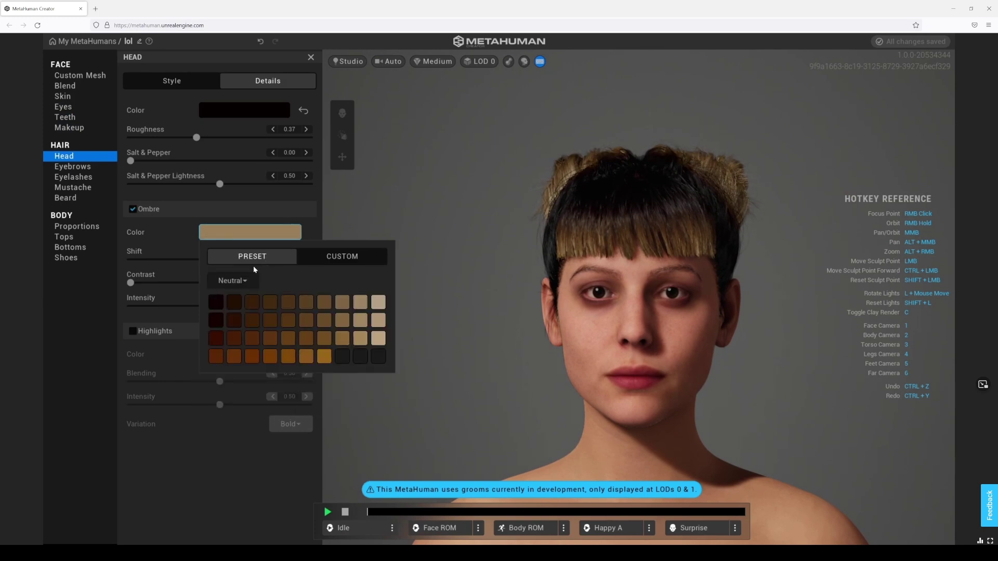
pyautogui.click(254, 285)
pyautogui.click(228, 310)
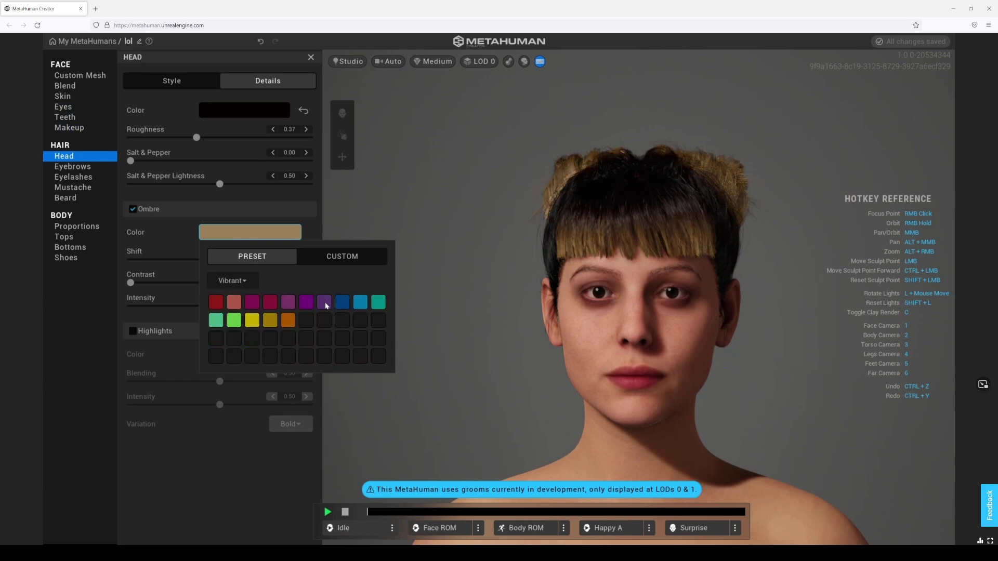
pyautogui.click(325, 302)
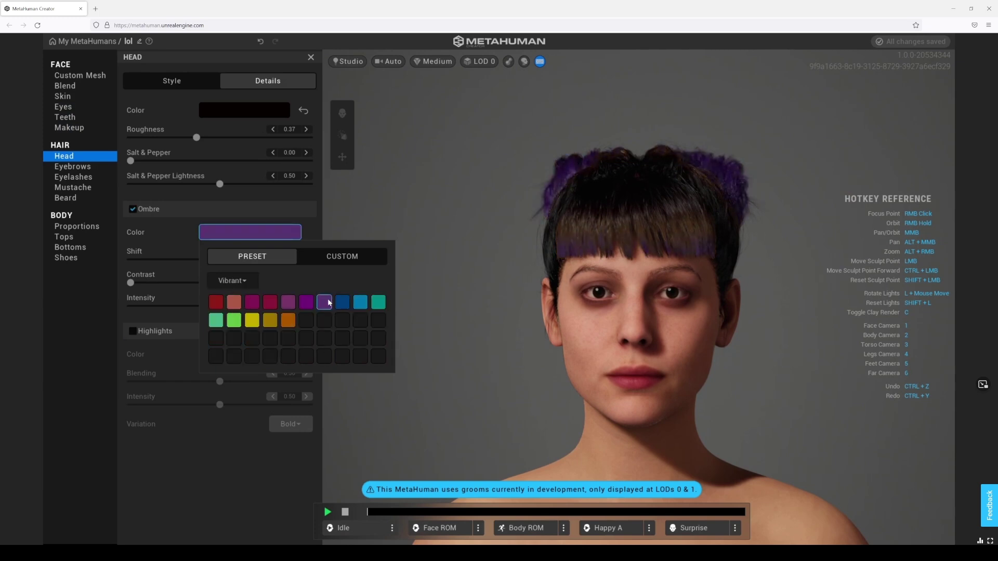
pyautogui.click(289, 302)
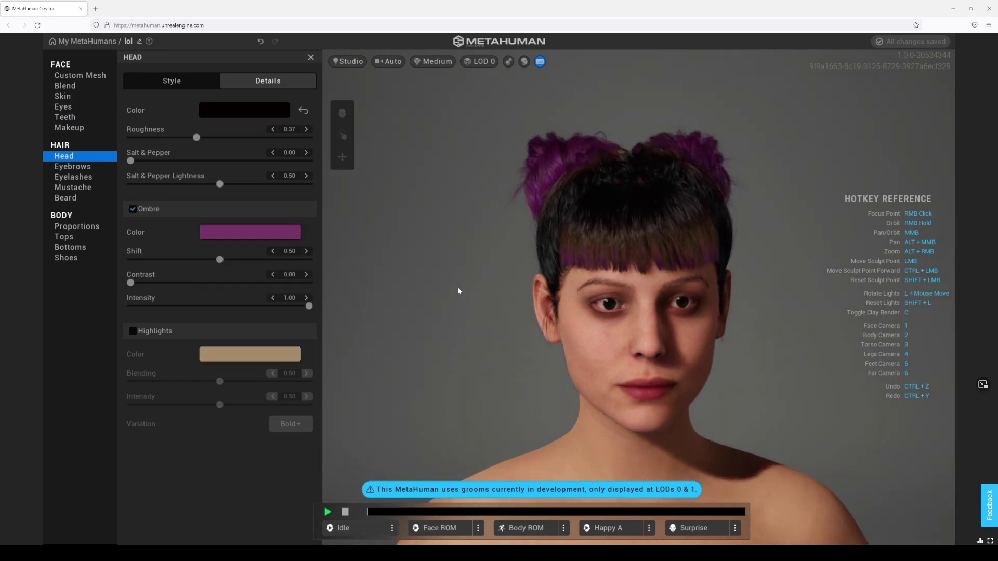
# Toggle blond highlights on and off again, then return to the hairstyle Style choices.
pyautogui.click(132, 332)
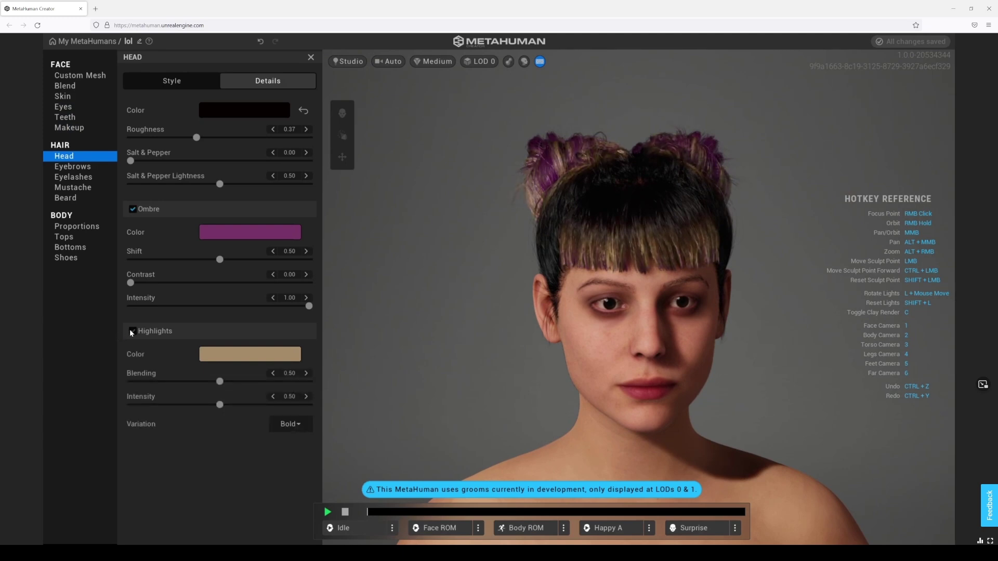
pyautogui.click(132, 332)
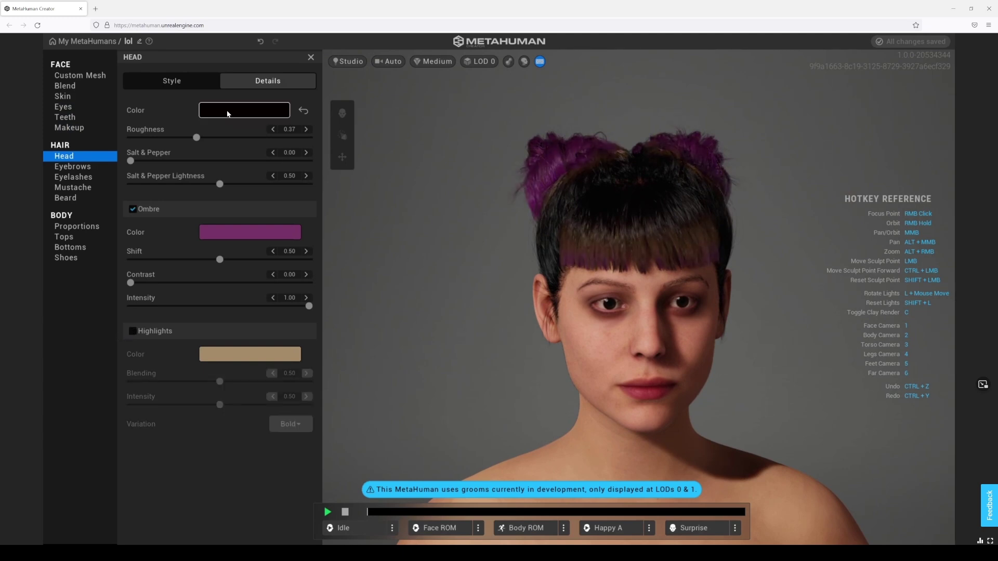
pyautogui.click(174, 81)
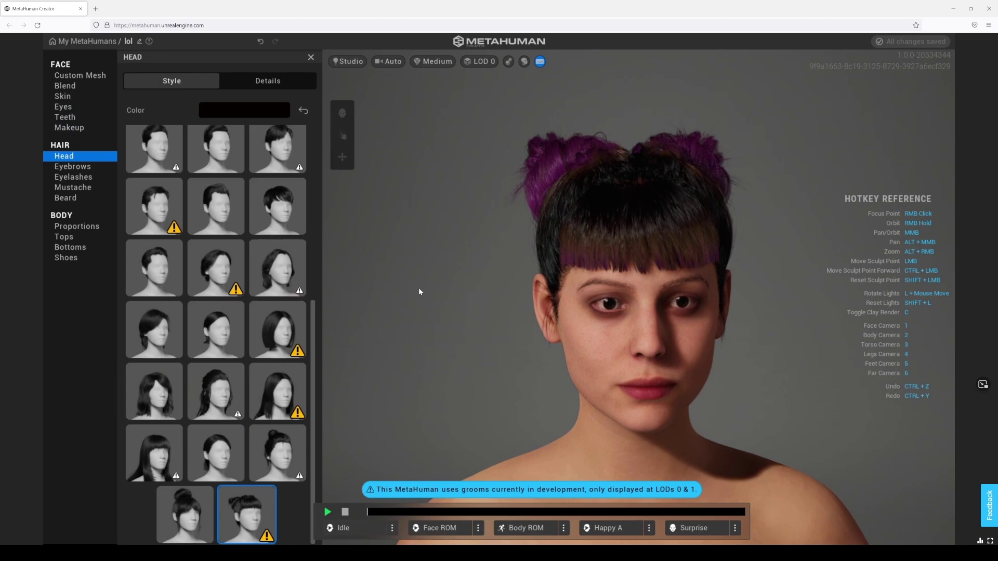
pyautogui.moveTo(419, 288); pyautogui.dragTo(869, 269, button='right')
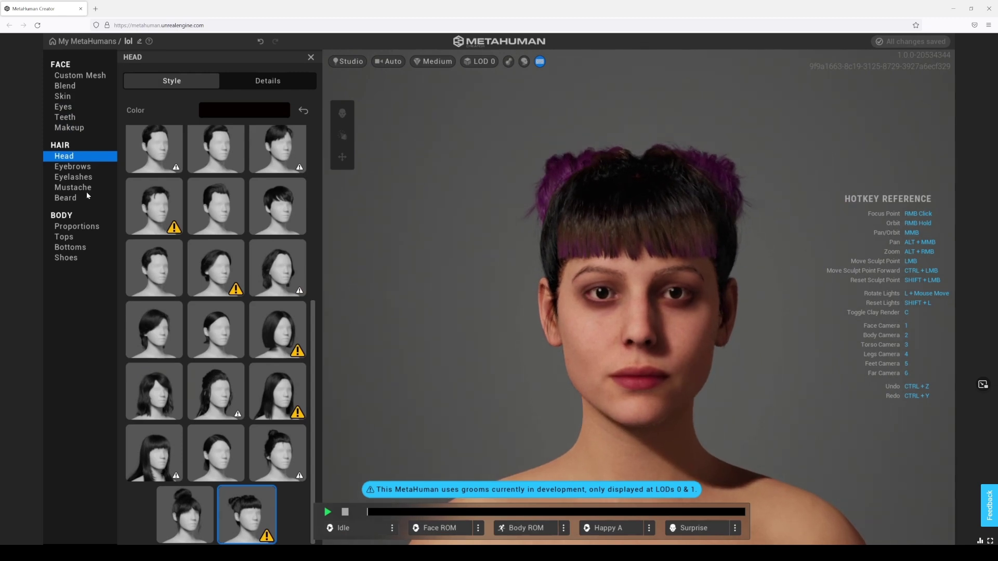
# Try Medium Full eyebrows, then settle on Medium Thin Eyebrows.
pyautogui.click(73, 167)
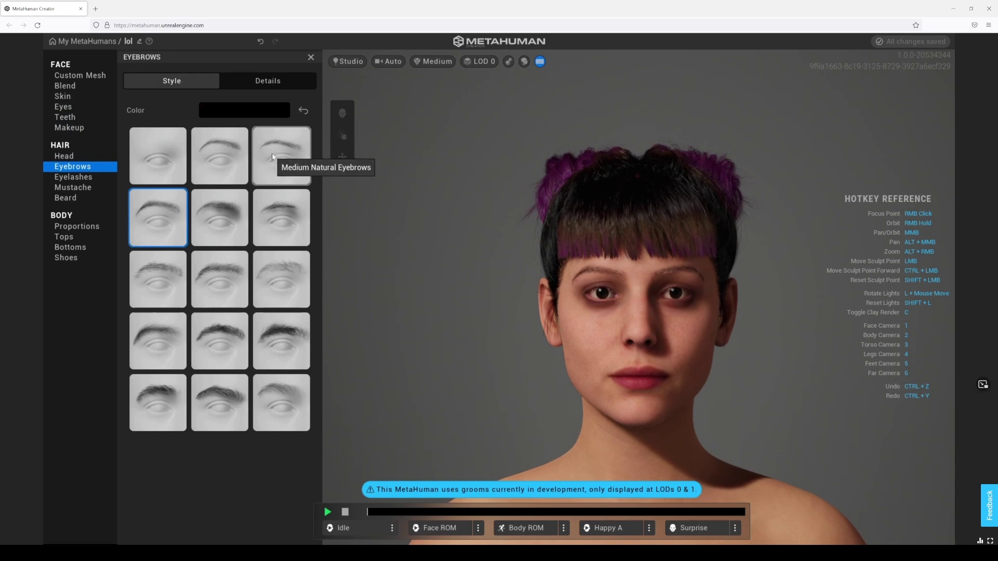
pyautogui.click(225, 288)
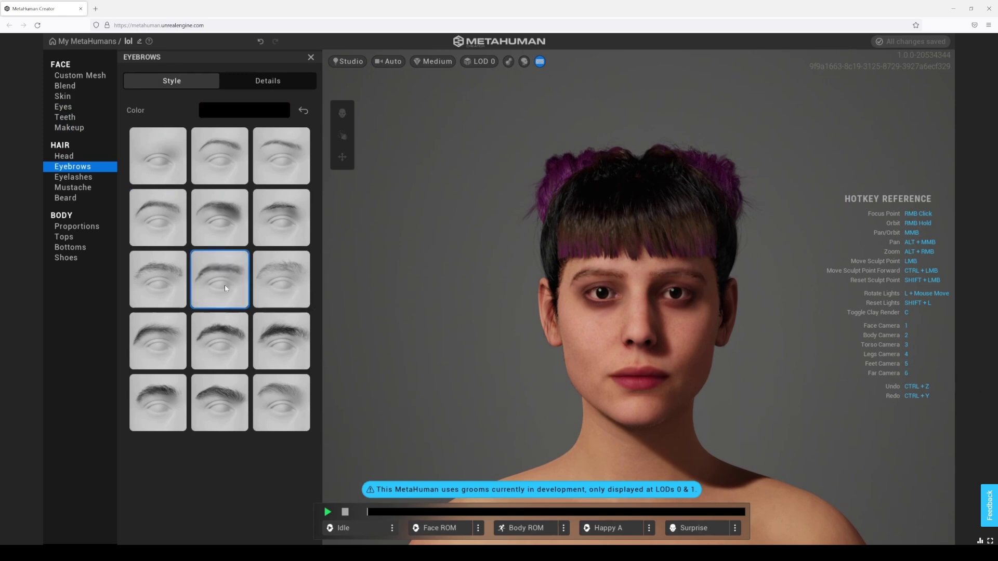
pyautogui.click(195, 157)
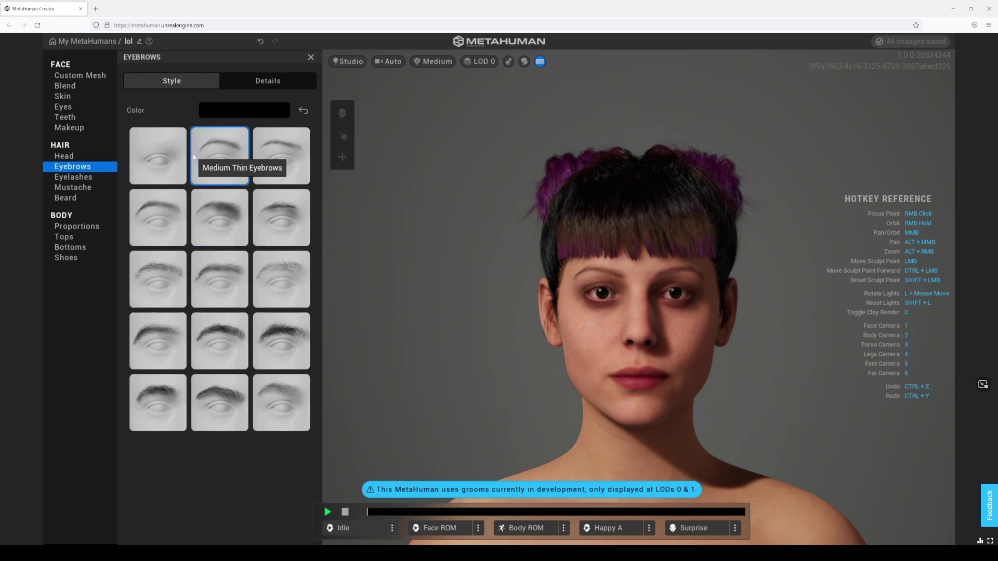
# Review the eyelash styles and detail settings, then bring up the mustache styles.
pyautogui.click(93, 178)
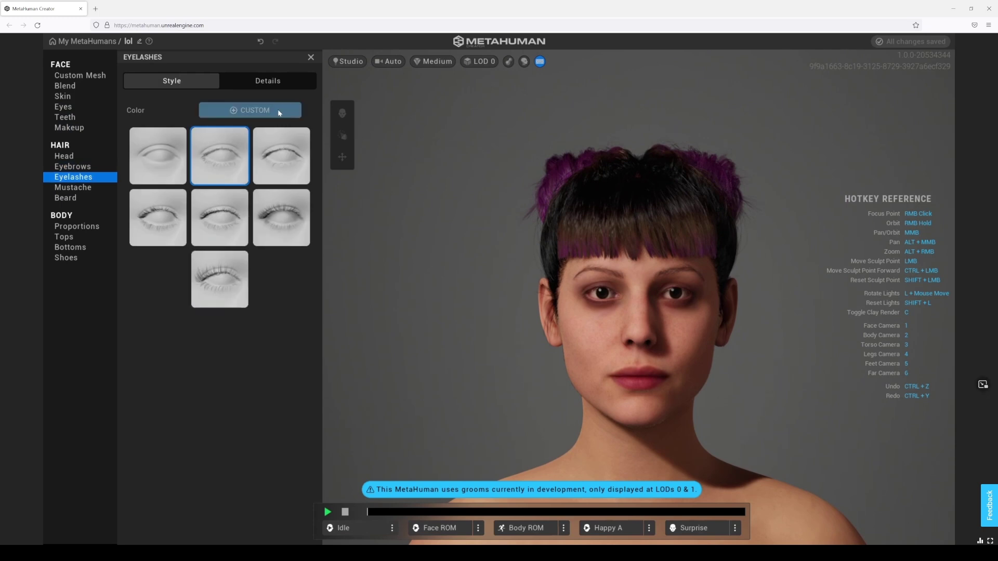
pyautogui.click(270, 84)
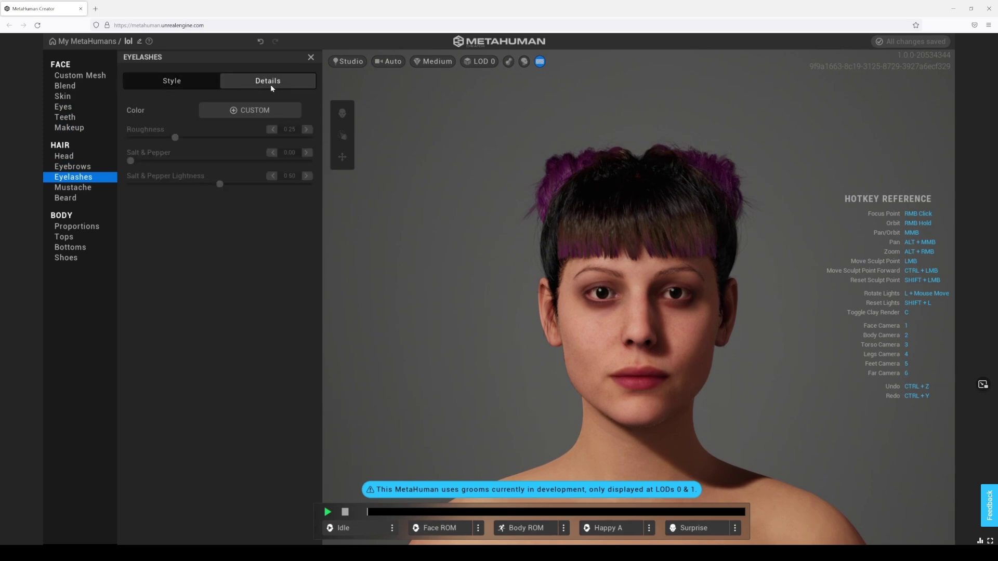
pyautogui.click(174, 85)
pyautogui.click(95, 187)
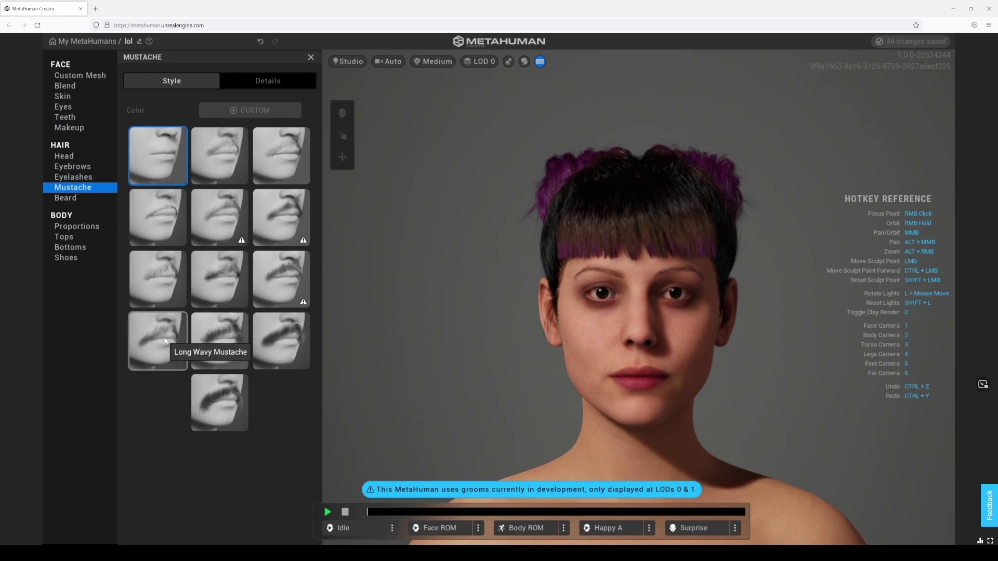
# Show the Beard styles in the Hair section without applying any beard.
pyautogui.click(88, 199)
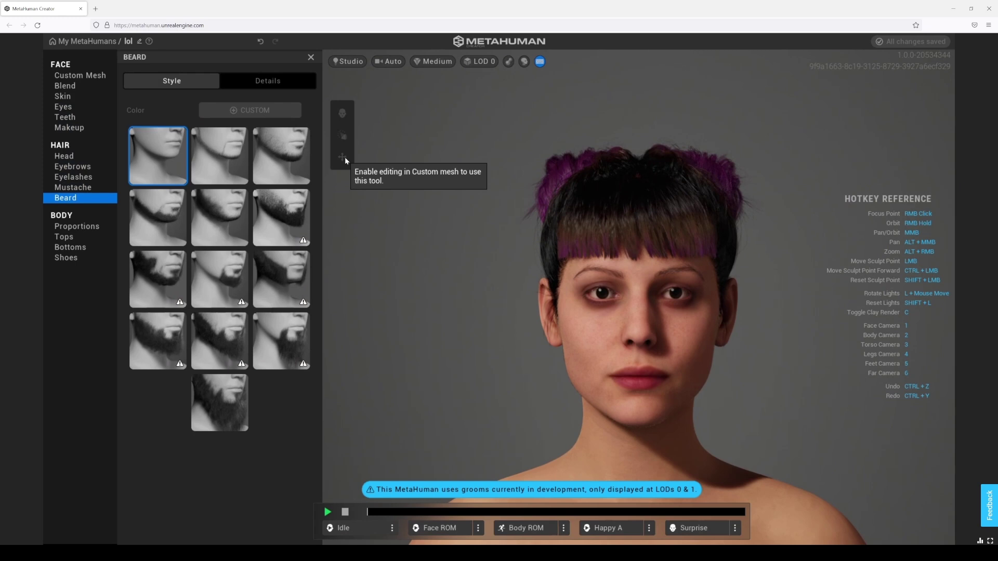
# Switch rendering to Epic (Ray Traced), inspect the head and bun, then show body Proportions.
pyautogui.click(433, 61)
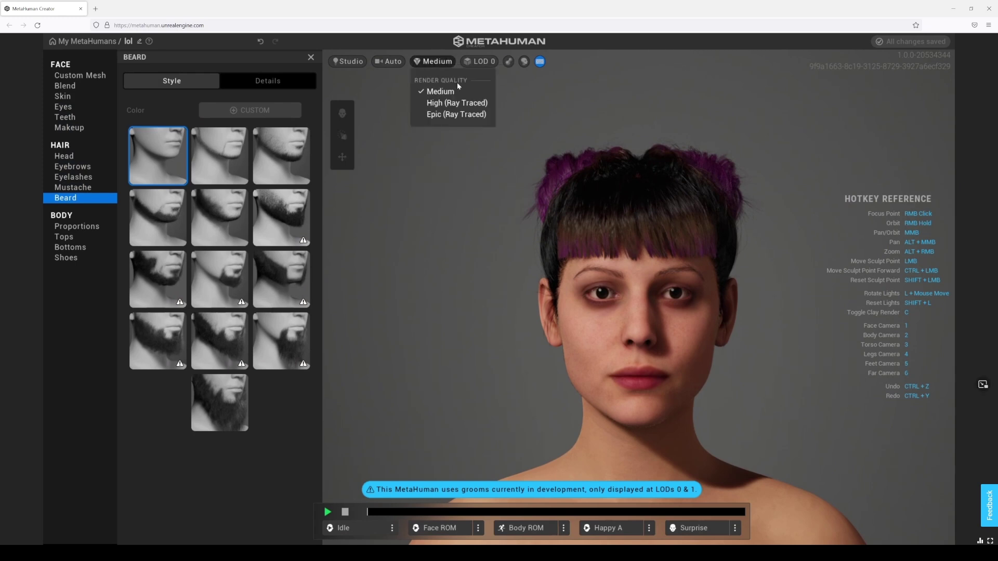
pyautogui.click(453, 115)
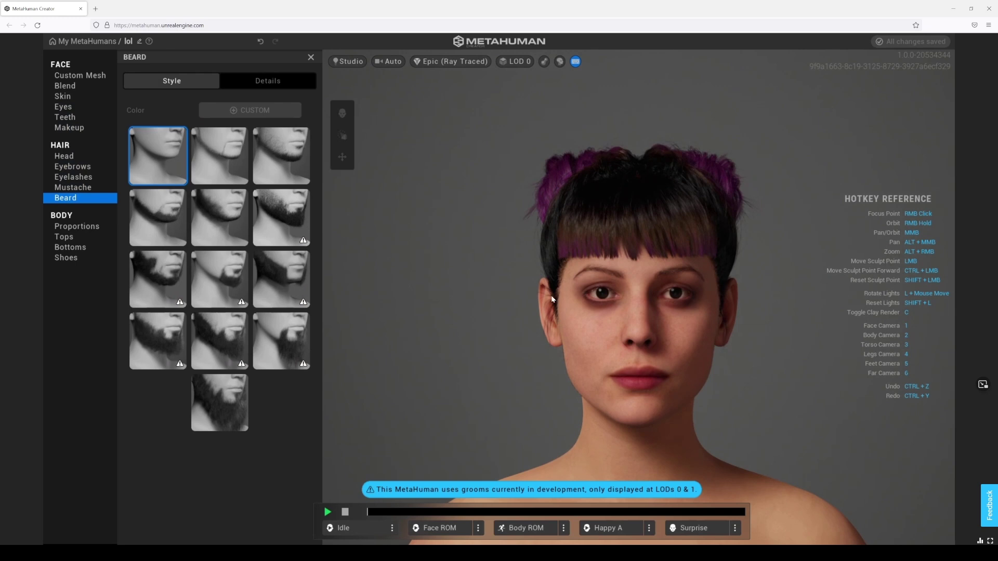
pyautogui.moveTo(552, 299); pyautogui.dragTo(450, 304, button='right')
pyautogui.moveTo(660, 360); pyautogui.dragTo(769, 351, button='right')
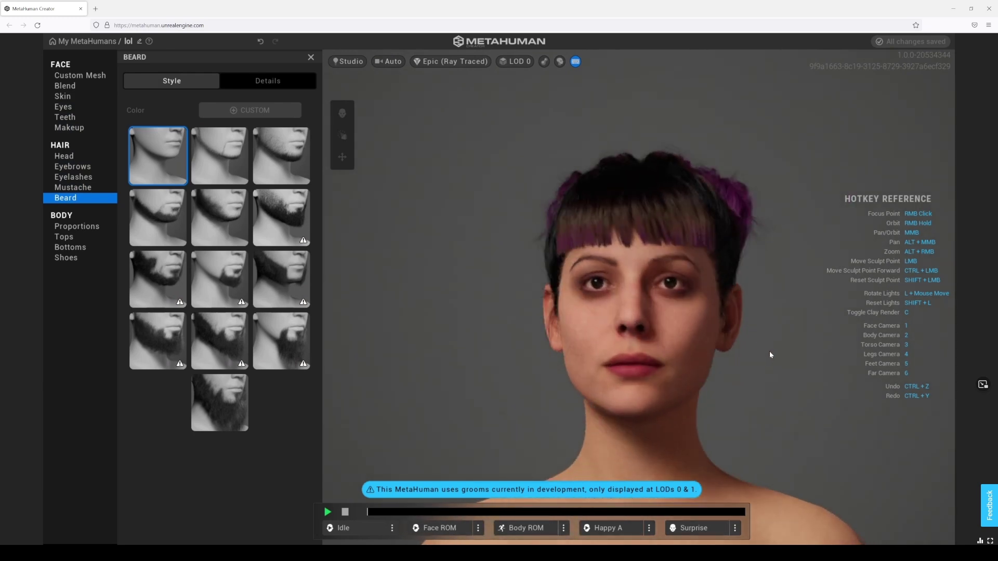
pyautogui.scroll(3, 703, 346)
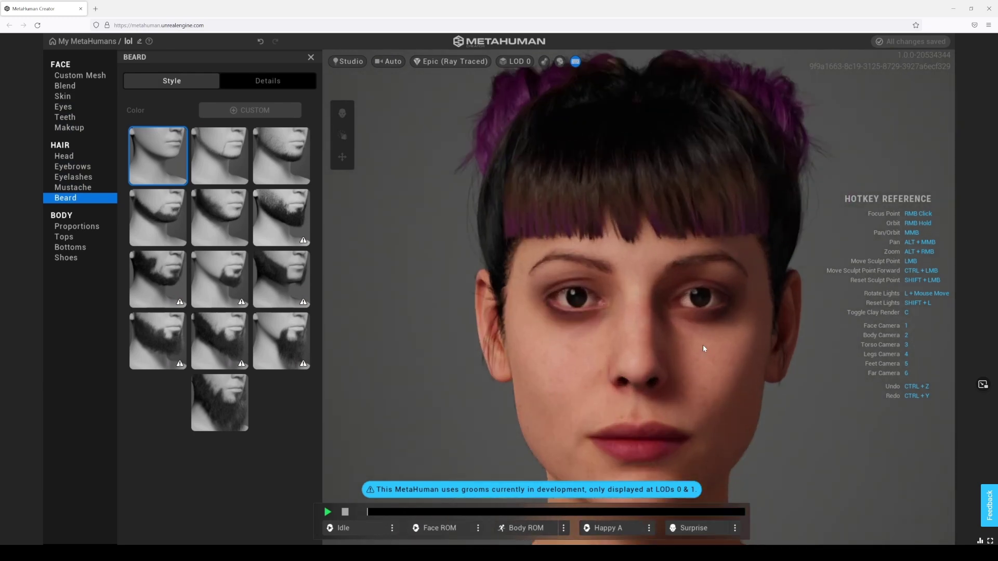
pyautogui.scroll(-2, 703, 346)
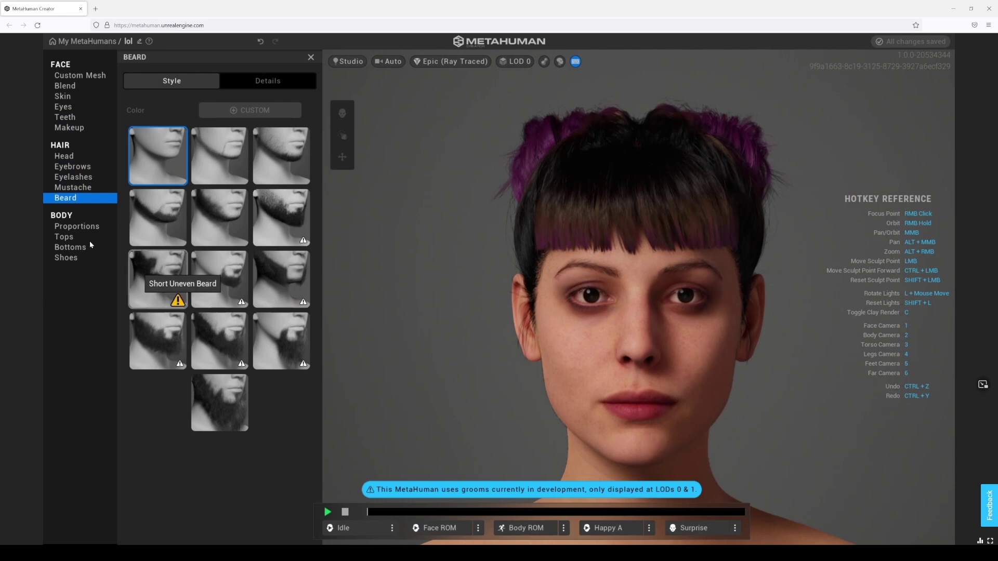
pyautogui.click(76, 227)
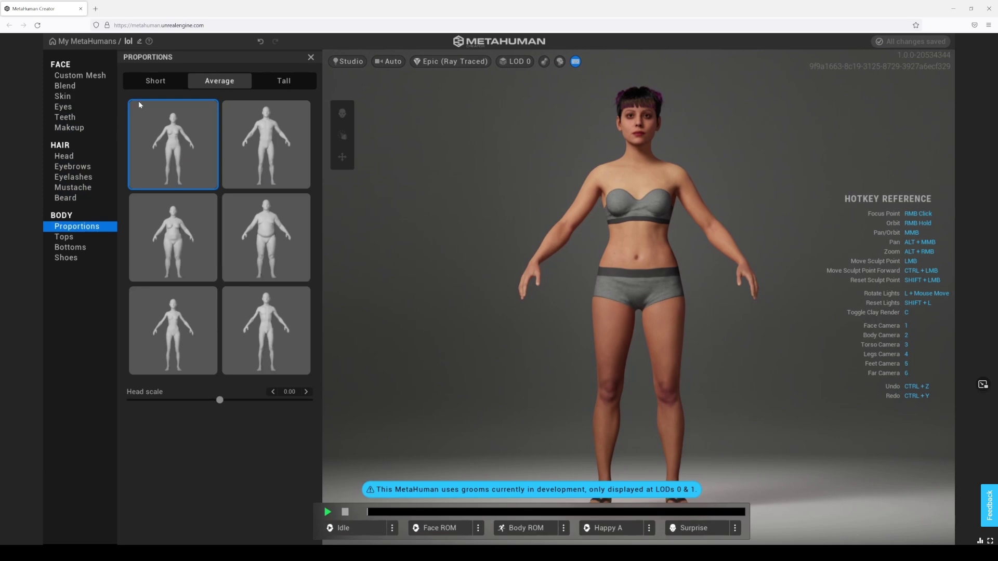
# Show Average-height body types, set render quality to High (Ray Traced), and open Tops.
pyautogui.click(240, 83)
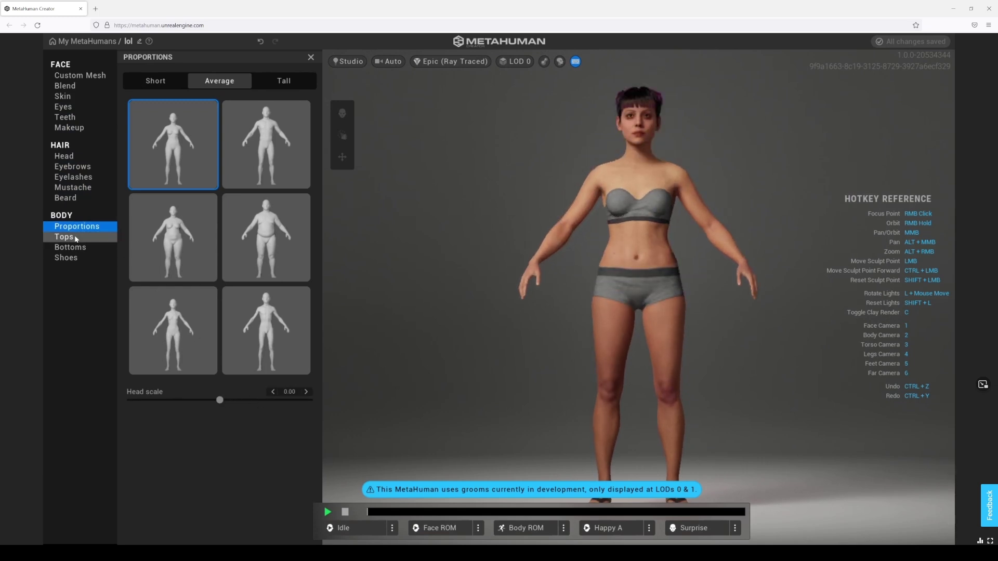
pyautogui.click(450, 61)
pyautogui.click(457, 103)
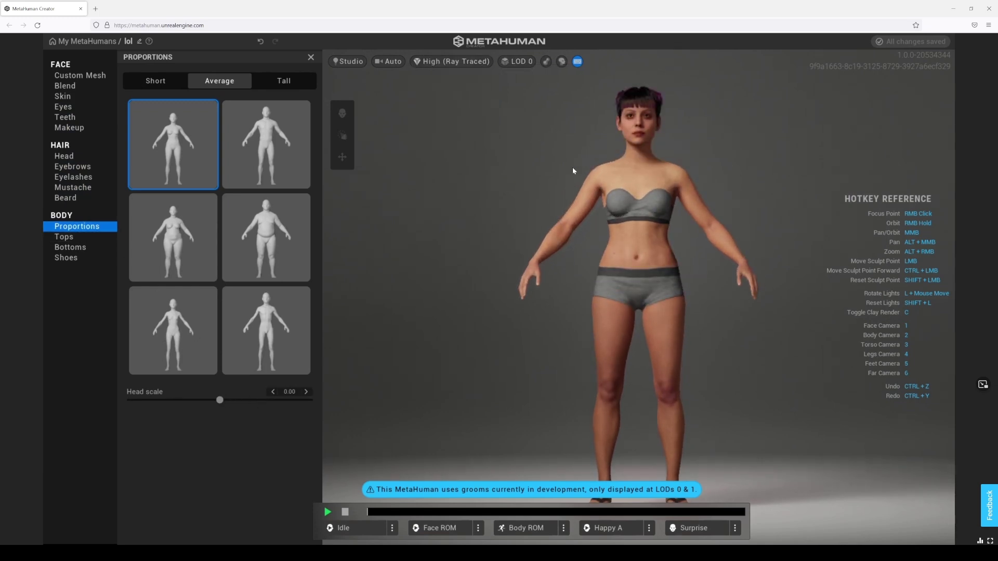
pyautogui.click(72, 238)
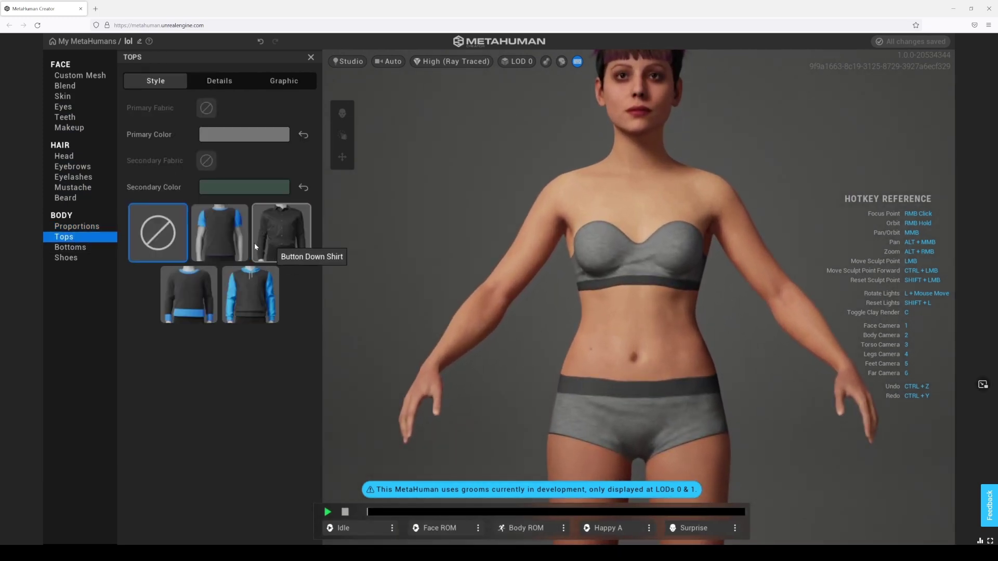
# Put on the Crewneck T-shirt and give its primary fabric Herringbone, after trying Doodle and Diamond Dots.
pyautogui.click(229, 241)
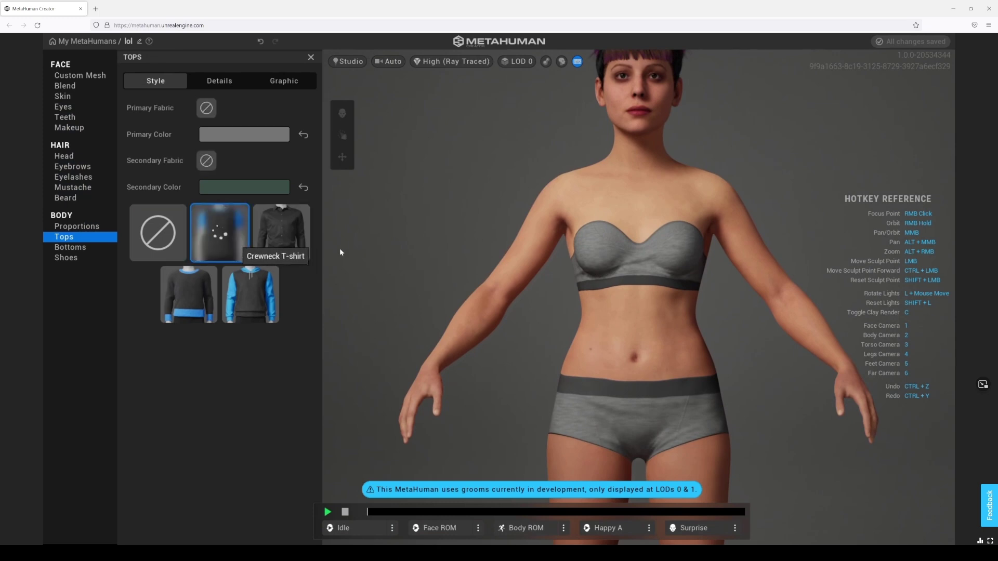
pyautogui.moveTo(630, 200); pyautogui.dragTo(690, 216, button='right')
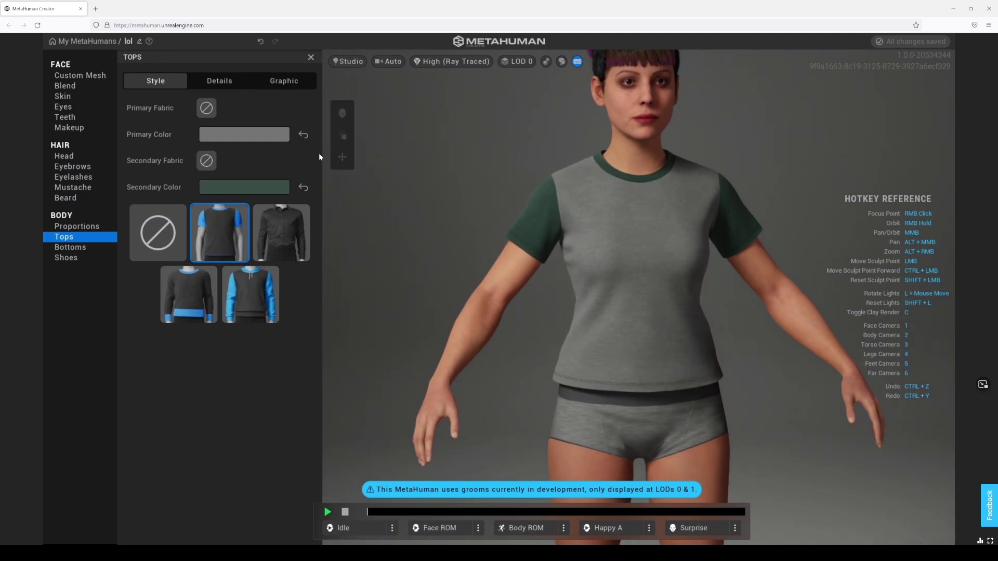
pyautogui.click(217, 84)
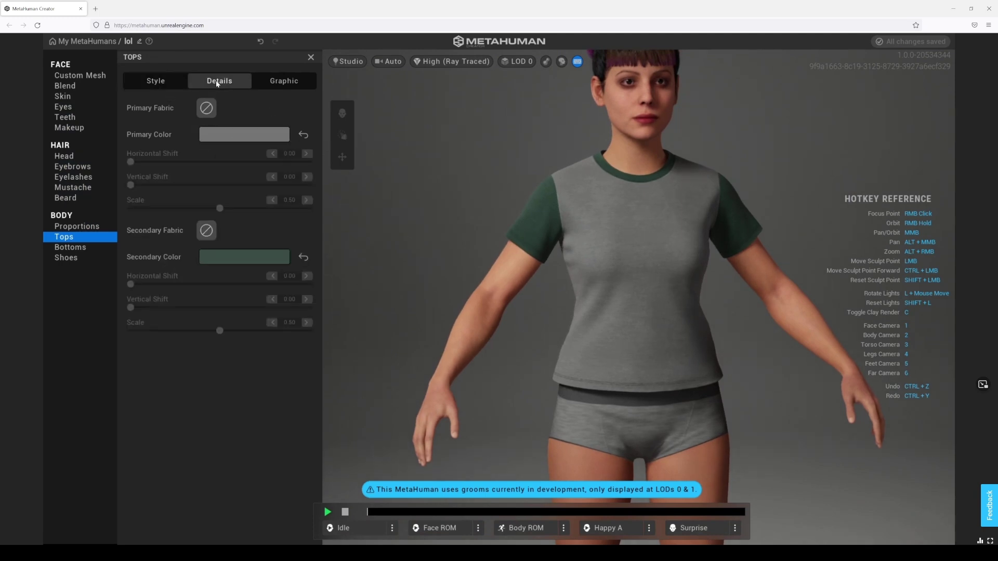
pyautogui.click(206, 109)
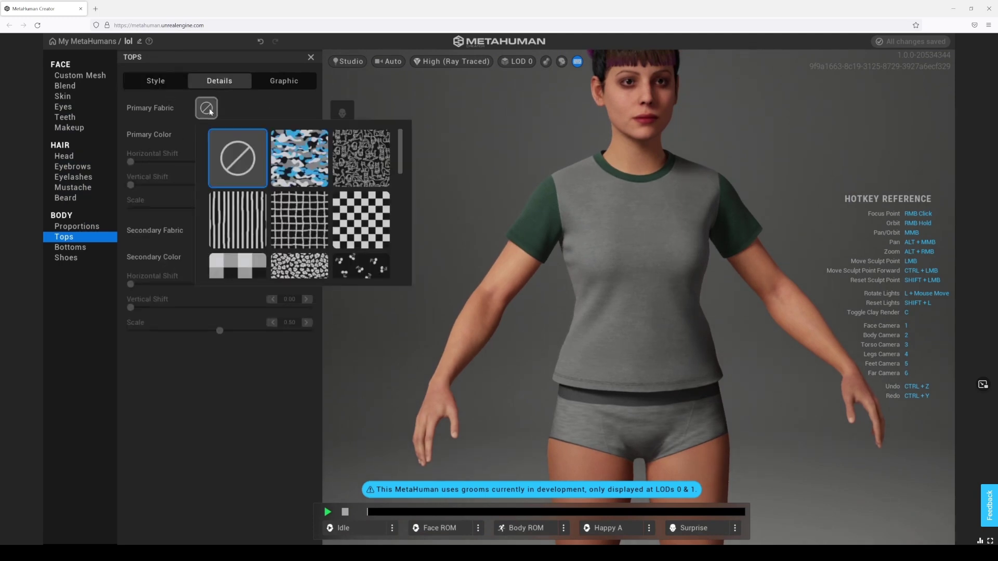
pyautogui.click(361, 158)
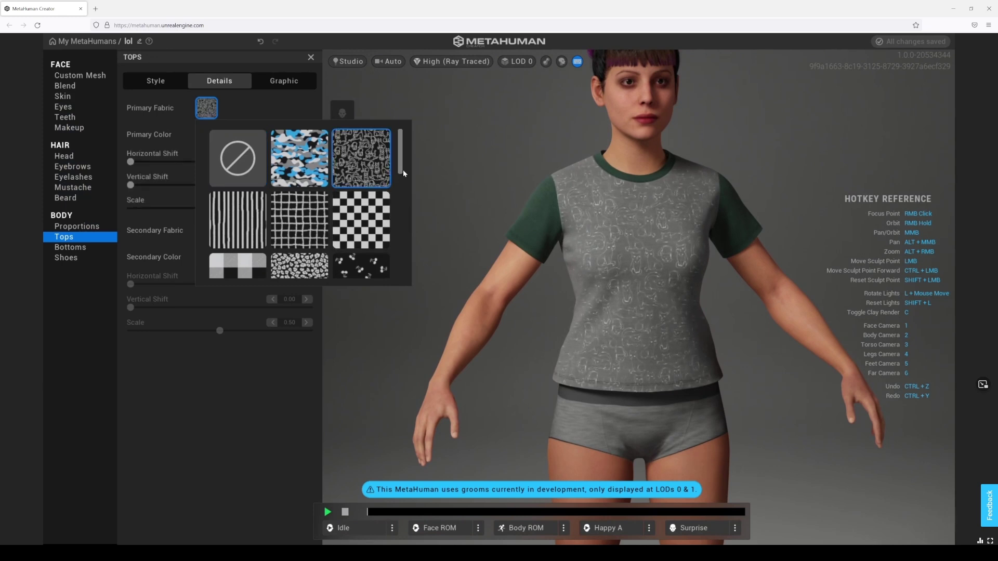
pyautogui.moveTo(402, 169); pyautogui.dragTo(403, 201)
pyautogui.click(328, 195)
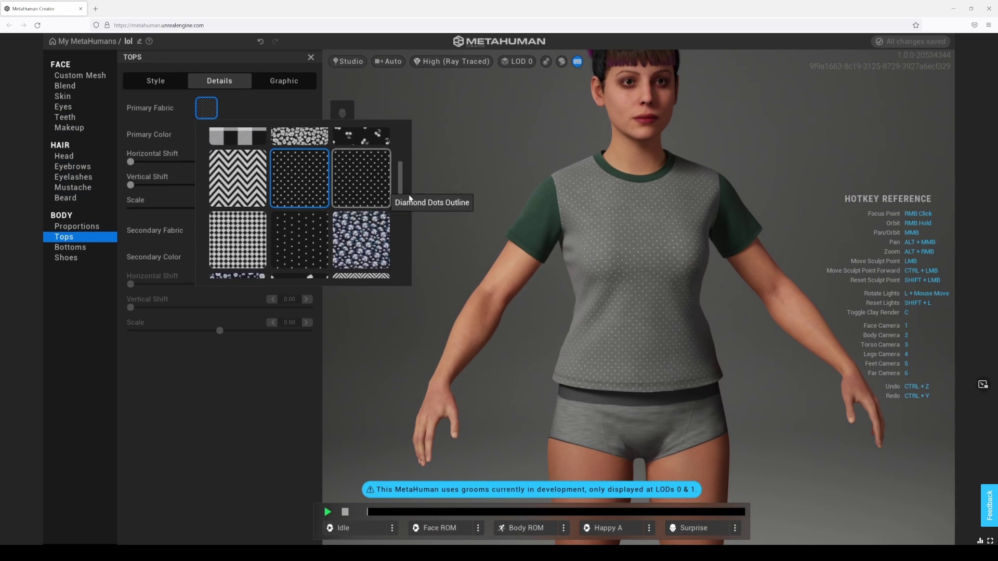
pyautogui.moveTo(402, 195); pyautogui.dragTo(402, 217)
pyautogui.click(386, 216)
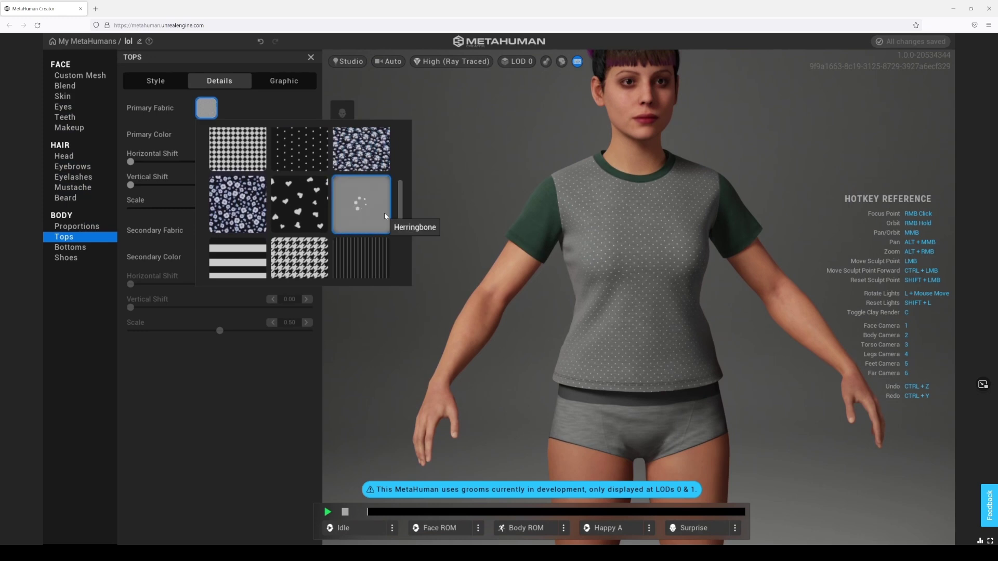
# Try Cat Doodles on the sleeves, set Secondary Fabric to None, then show the shirt graphics.
pyautogui.click(507, 245)
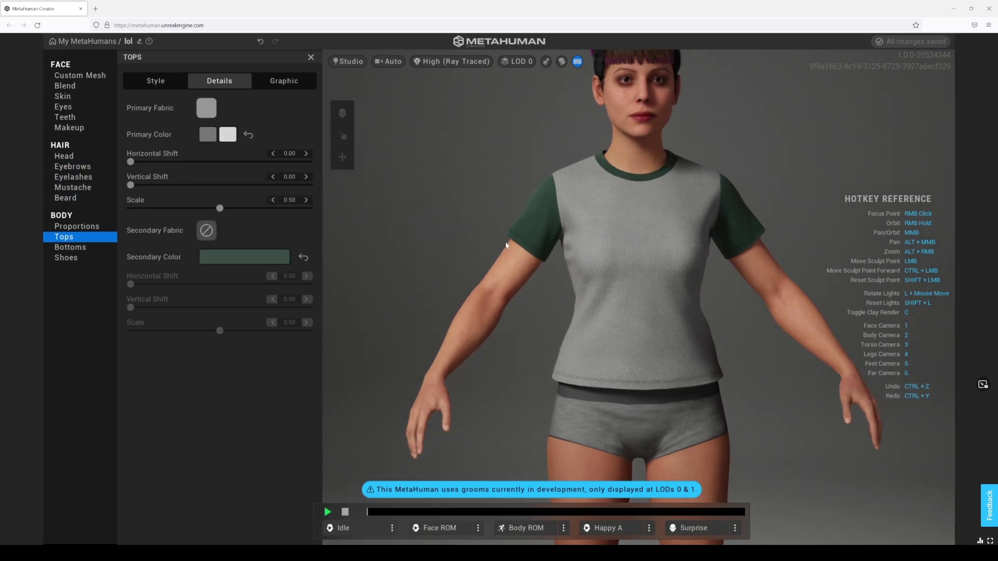
pyautogui.click(273, 83)
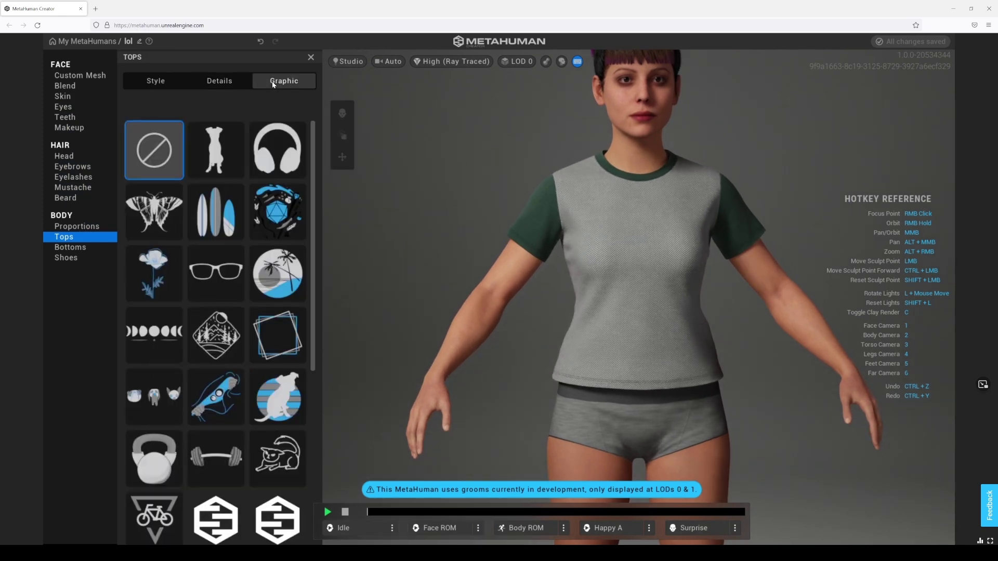
pyautogui.click(221, 82)
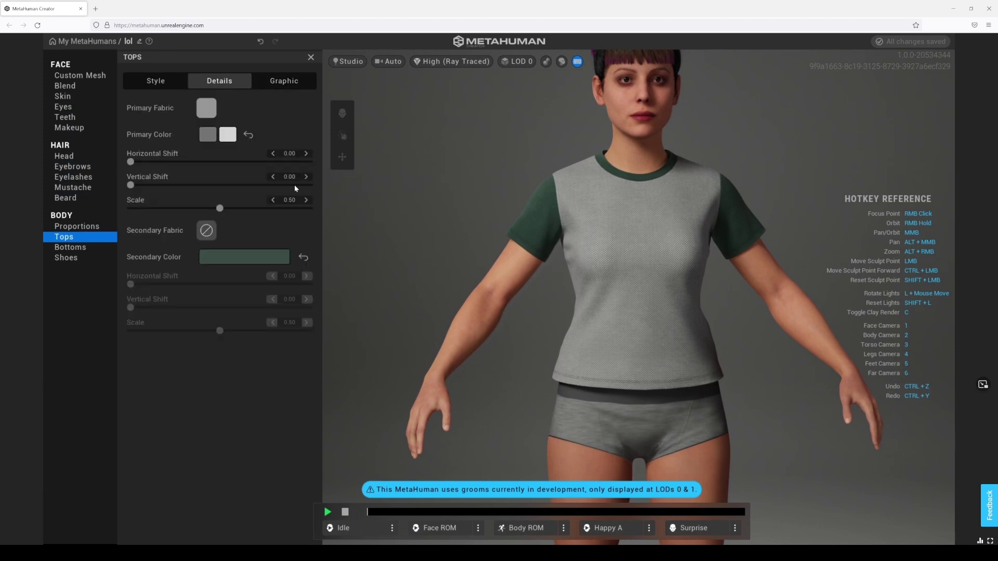
pyautogui.click(208, 230)
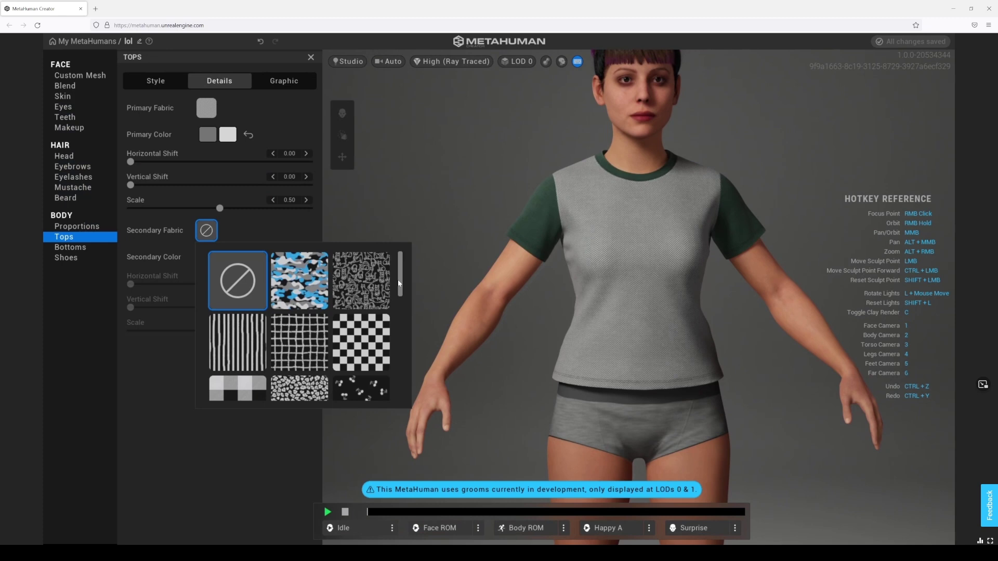
pyautogui.click(385, 286)
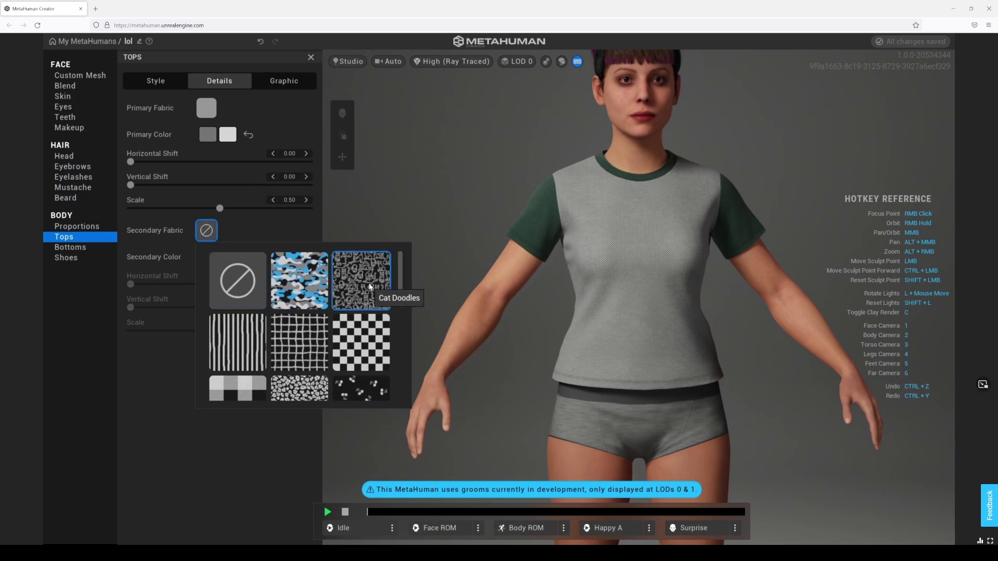
pyautogui.click(243, 287)
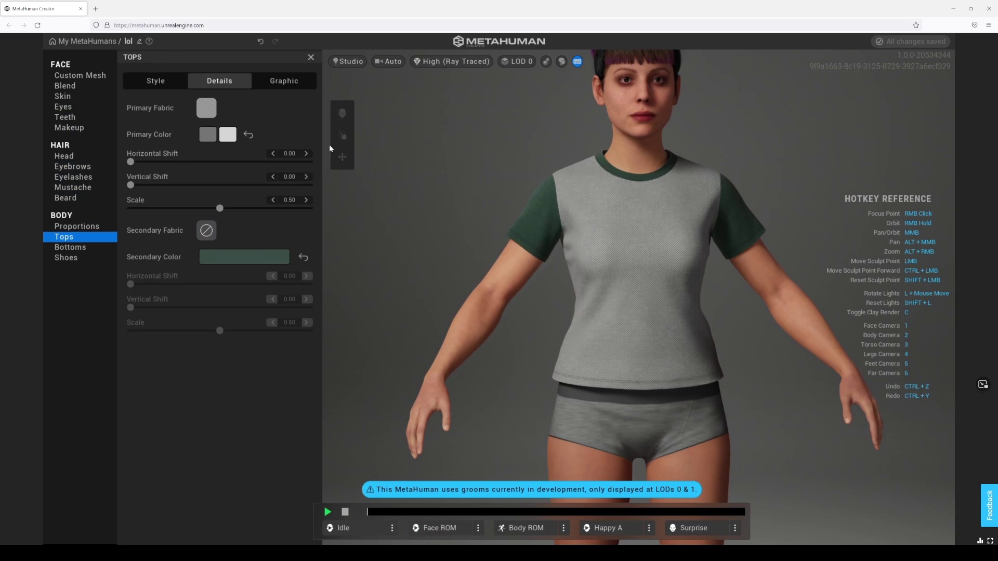
pyautogui.click(284, 81)
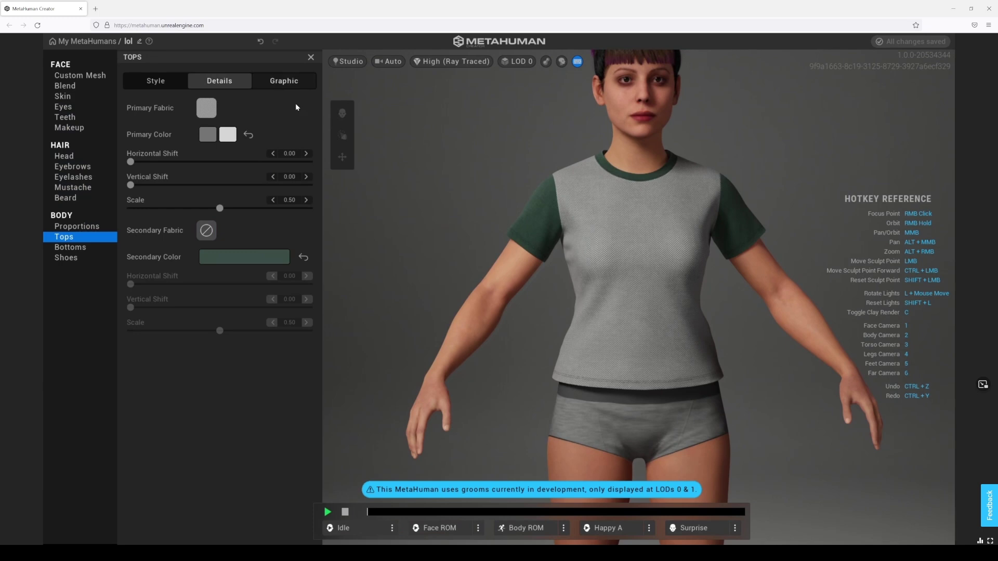
# Try the D20, rotated squares, Yeti and skull graphics on the T-shirt.
pyautogui.click(277, 209)
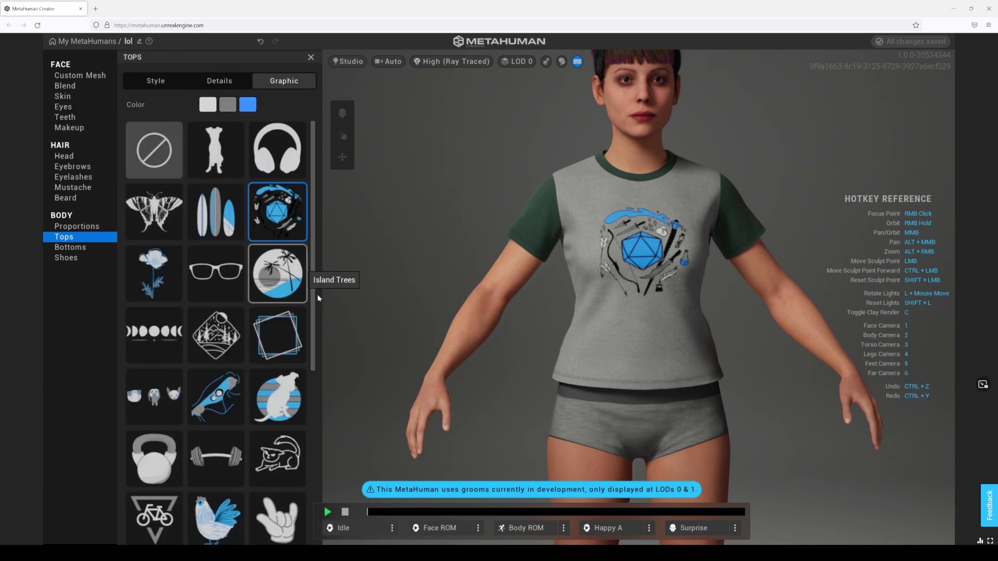
pyautogui.click(293, 331)
pyautogui.scroll(-5, 295, 332)
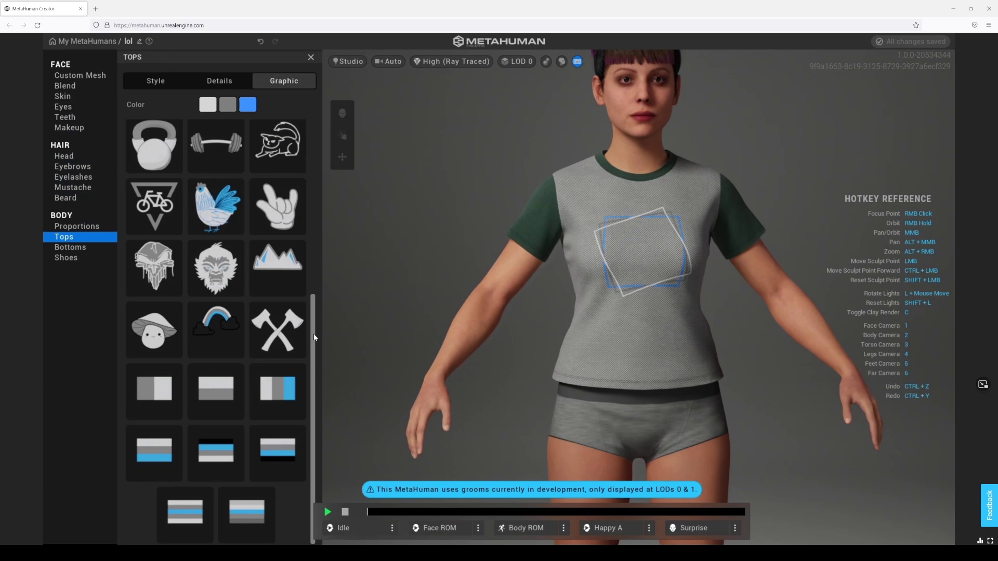
pyautogui.moveTo(314, 338); pyautogui.dragTo(314, 311)
pyautogui.click(223, 318)
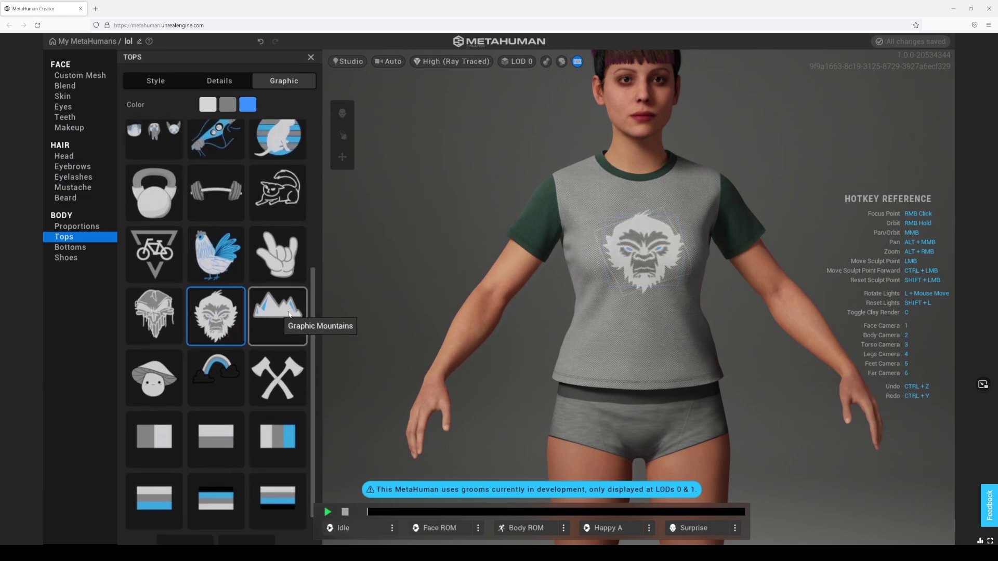
pyautogui.click(156, 315)
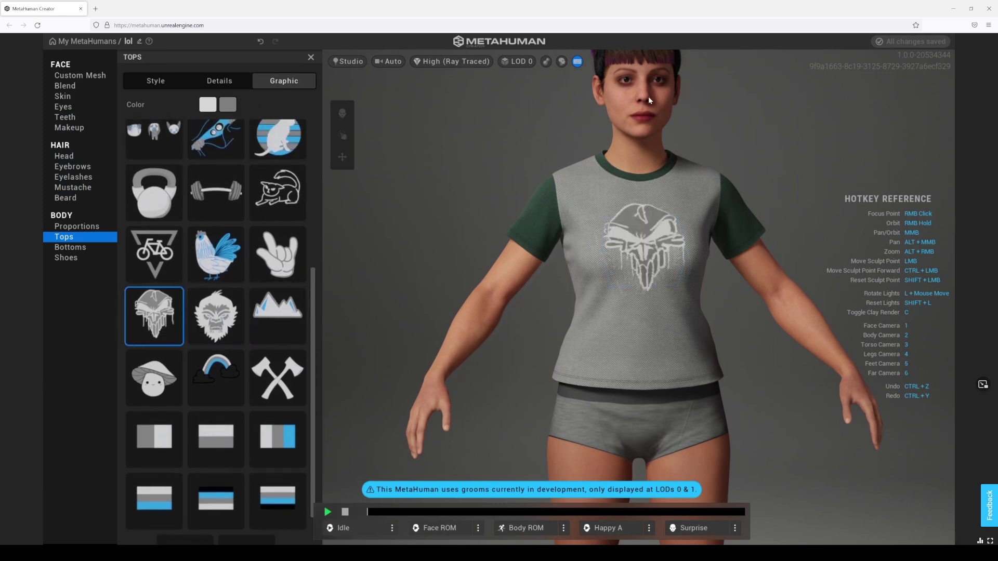
# Apply the glasses graphic, then choose None to leave the shirt front plain.
pyautogui.moveTo(314, 285); pyautogui.dragTo(330, 148)
pyautogui.click(223, 265)
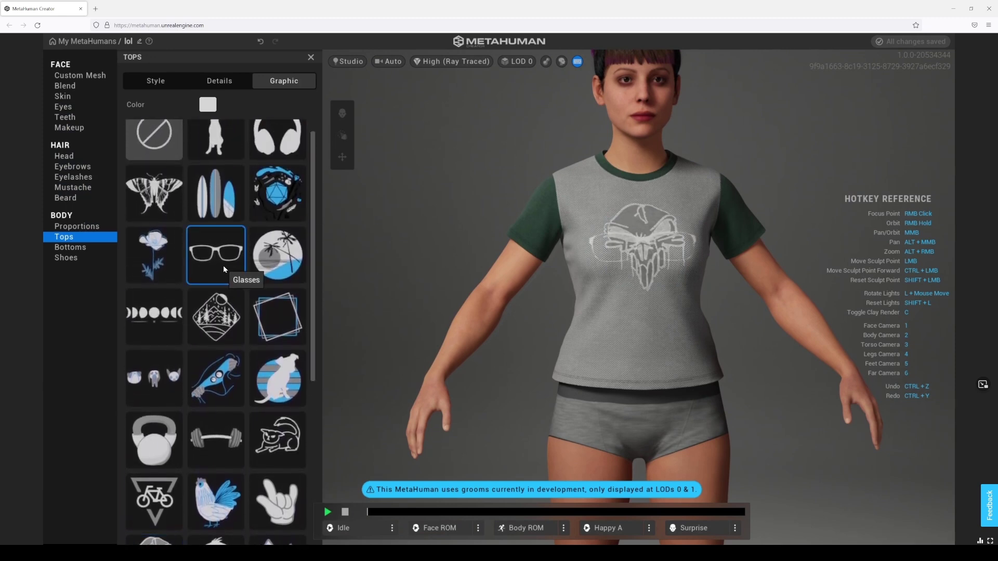
pyautogui.scroll(-3, 286, 208)
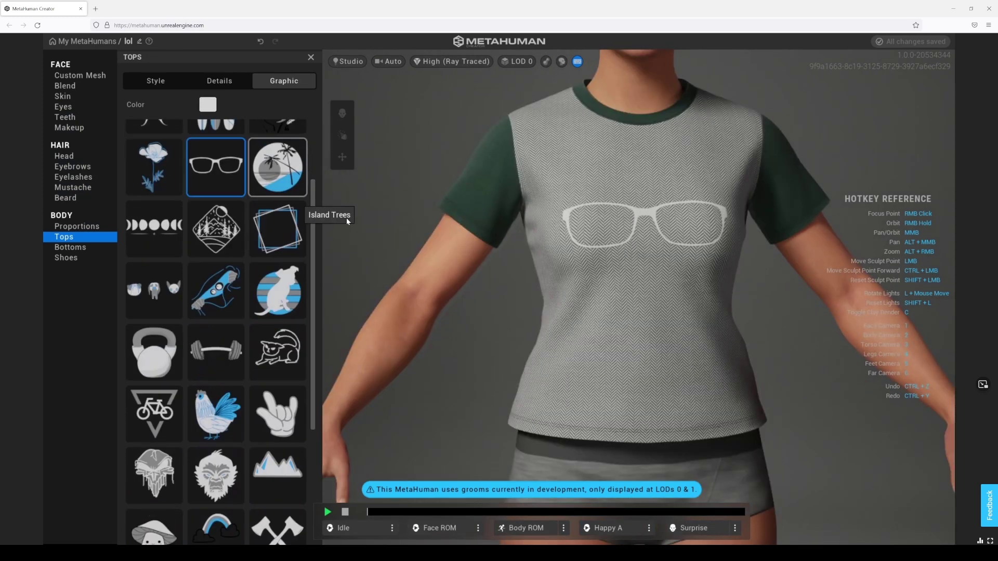
pyautogui.moveTo(313, 216); pyautogui.dragTo(308, 95)
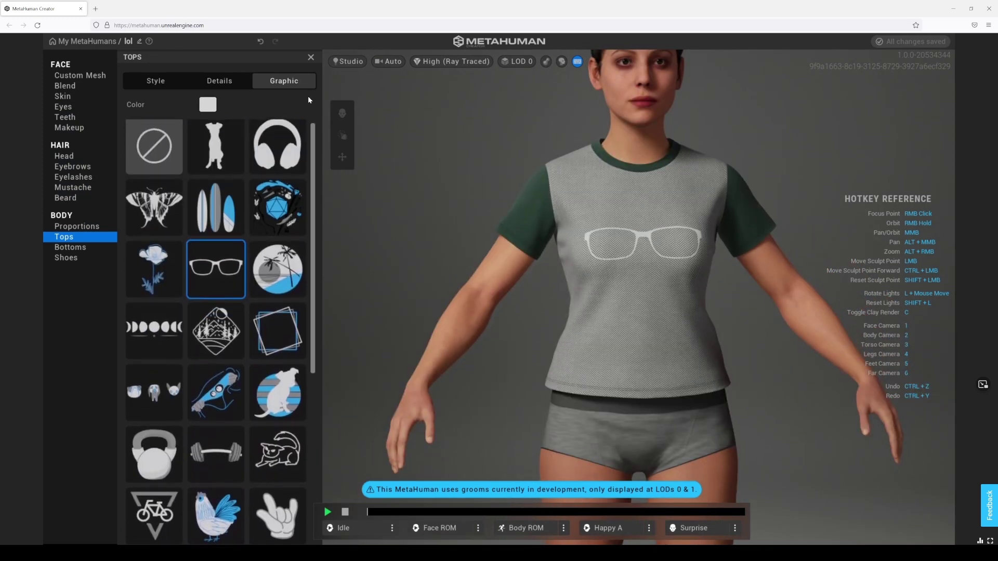
pyautogui.click(163, 144)
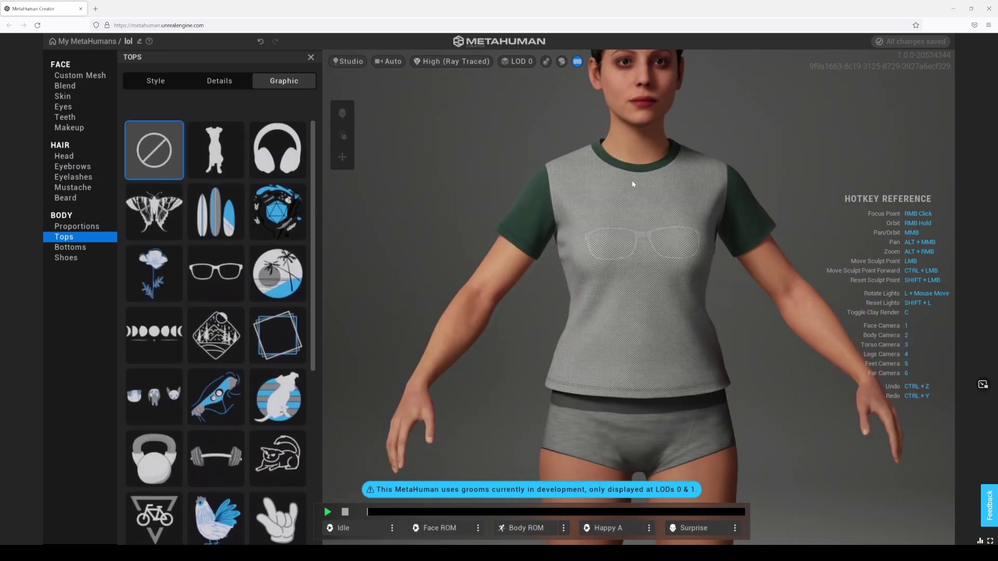
pyautogui.moveTo(633, 184)
pyautogui.mouseDown(button='right')
pyautogui.moveTo(445, 190)
pyautogui.moveTo(557, 190)
pyautogui.moveTo(413, 310)
pyautogui.moveTo(363, 313)
pyautogui.moveTo(620, 248)
pyautogui.moveTo(646, 202)
pyautogui.moveTo(632, 177)
pyautogui.mouseUp(button='right')
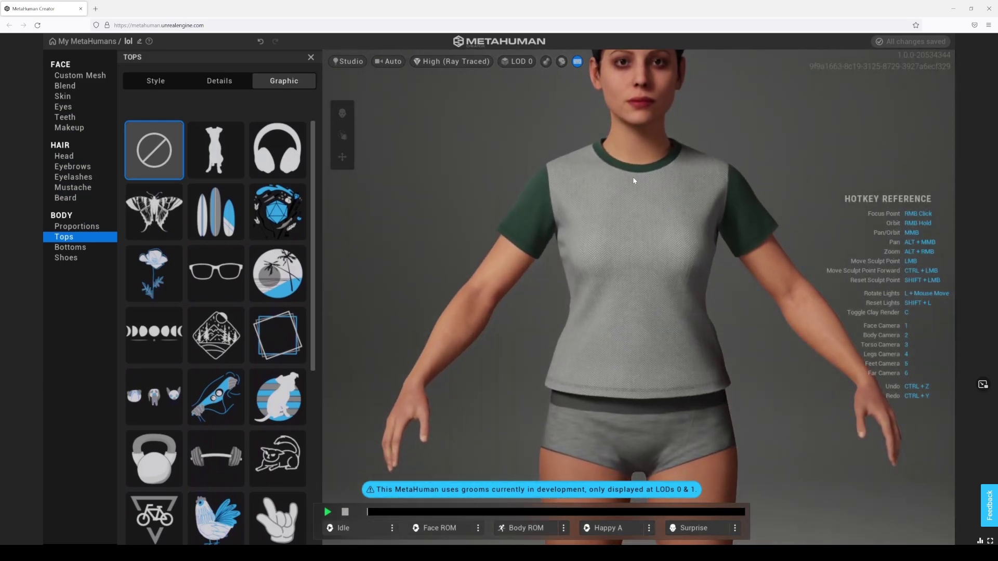
# Put her in Yoga Pants Mid Thigh Length shorts and check them from the side.
pyautogui.click(70, 247)
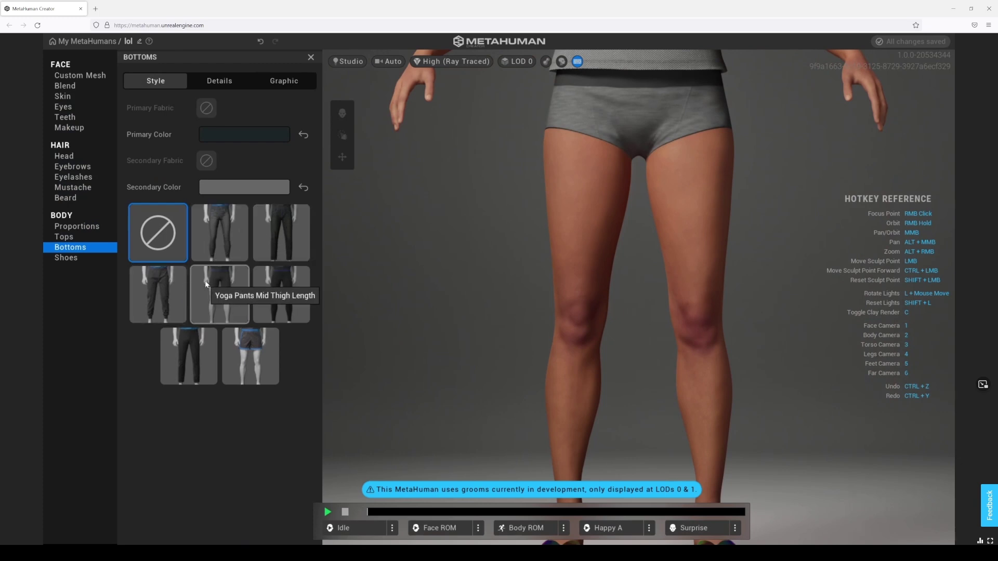
pyautogui.click(207, 284)
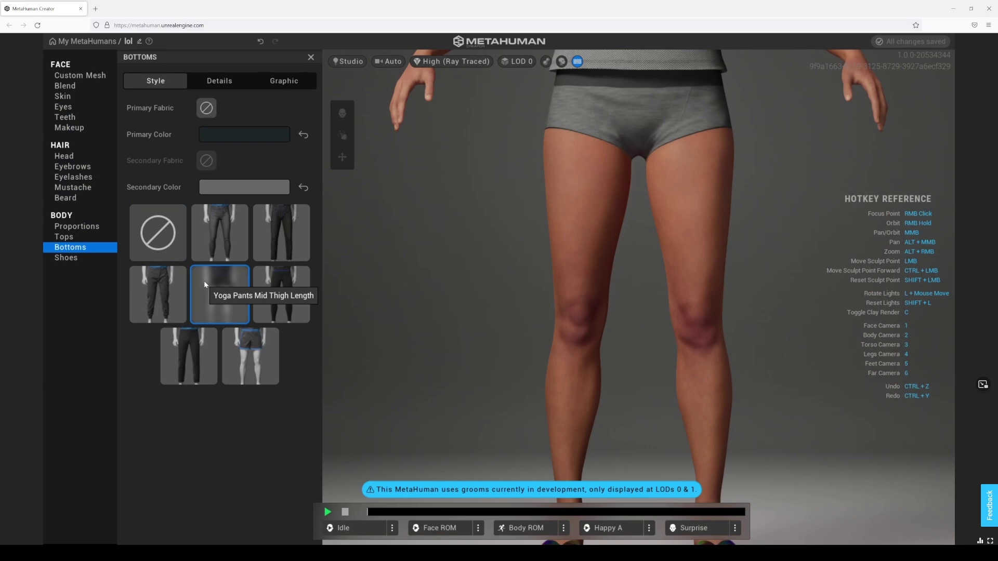
pyautogui.scroll(-4, 596, 239)
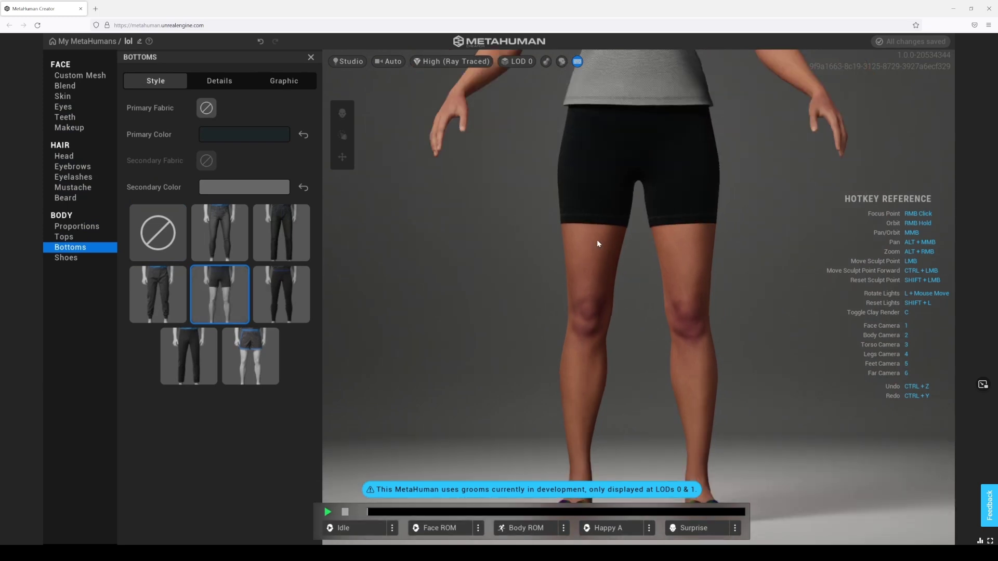
pyautogui.scroll(2, 641, 228)
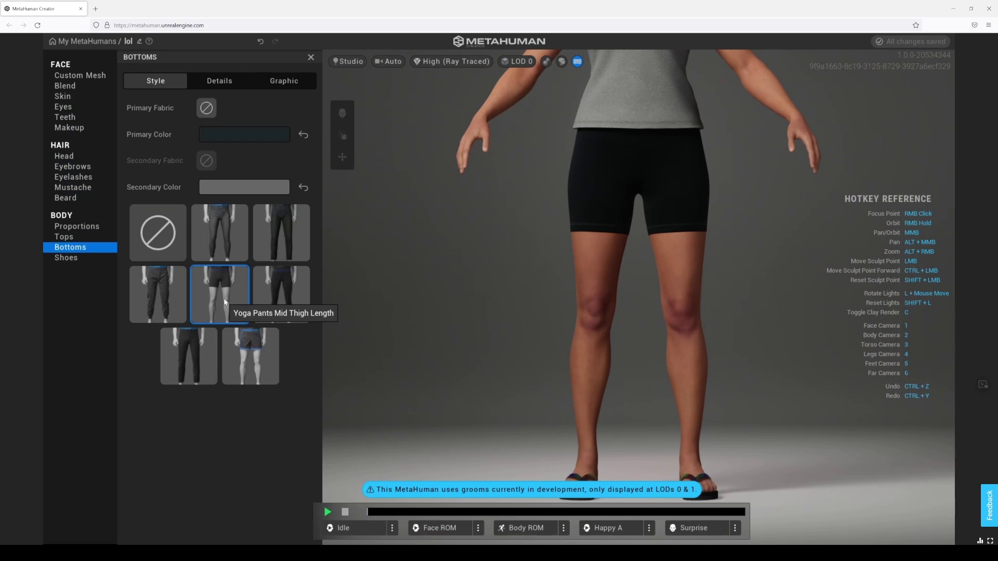
pyautogui.scroll(-3, 762, 203)
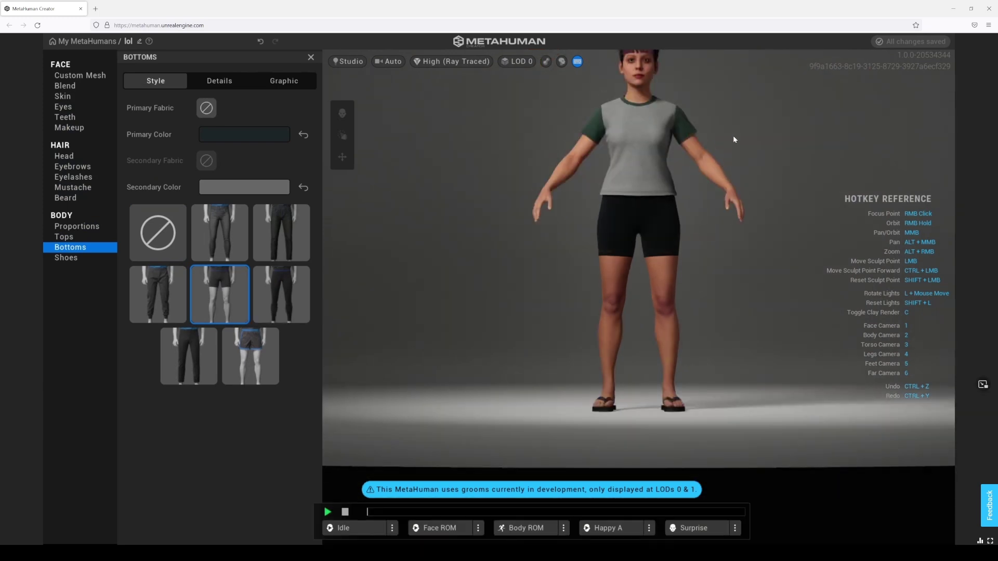
pyautogui.moveTo(588, 176); pyautogui.dragTo(740, 167, button='right')
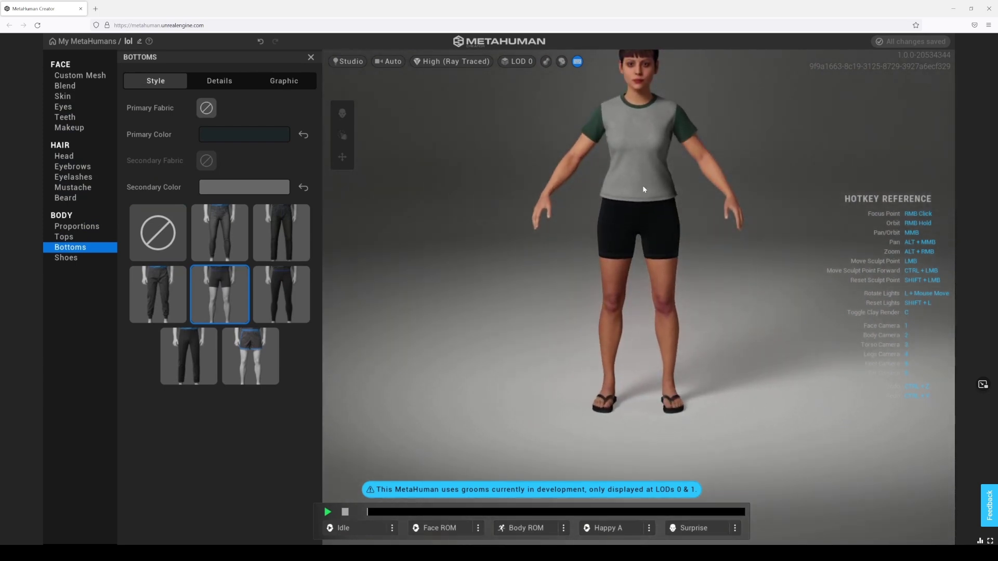
# Switch to black Yoga Pants Full Length leggings after briefly trying another long pant.
pyautogui.click(273, 298)
pyautogui.moveTo(678, 283)
pyautogui.mouseDown(button='right')
pyautogui.moveTo(357, 279)
pyautogui.moveTo(679, 270)
pyautogui.mouseUp(button='right')
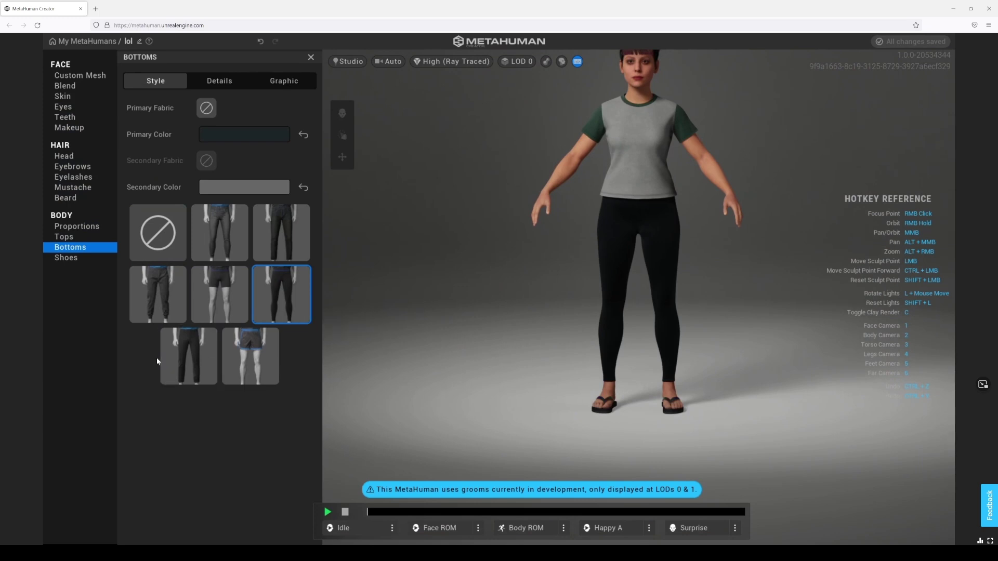
pyautogui.click(184, 356)
pyautogui.click(289, 297)
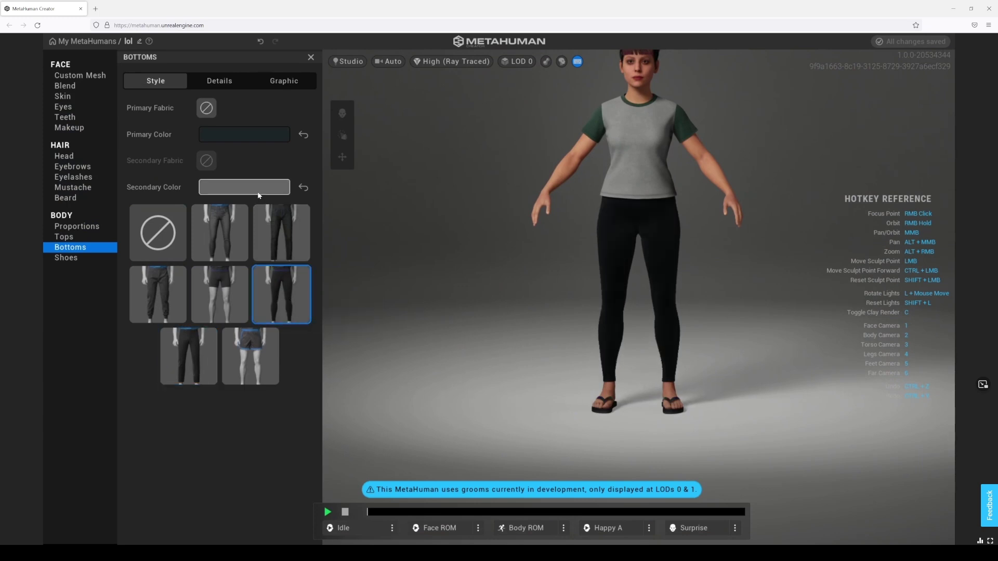
pyautogui.click(229, 81)
pyautogui.click(206, 108)
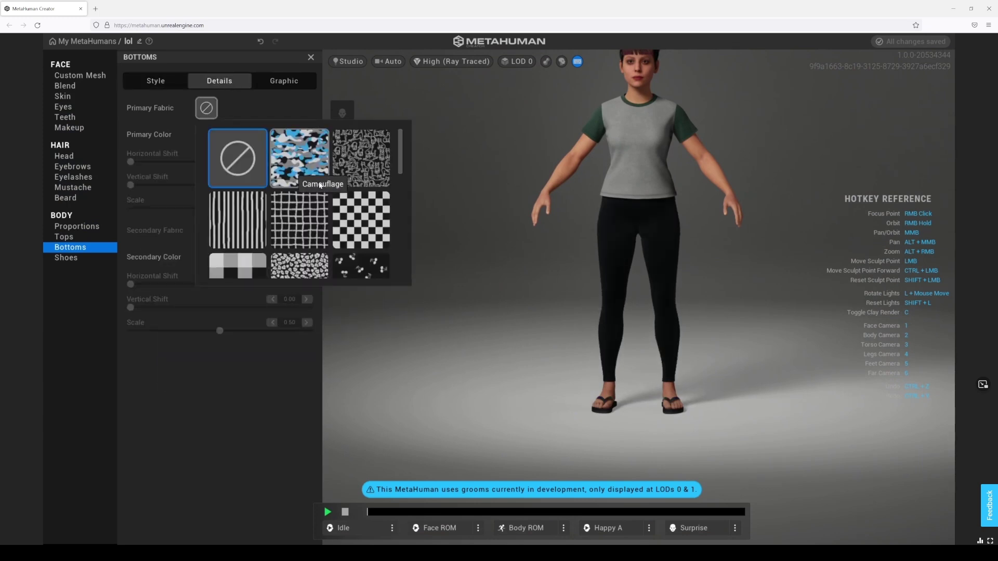
pyautogui.moveTo(400, 180); pyautogui.dragTo(399, 276)
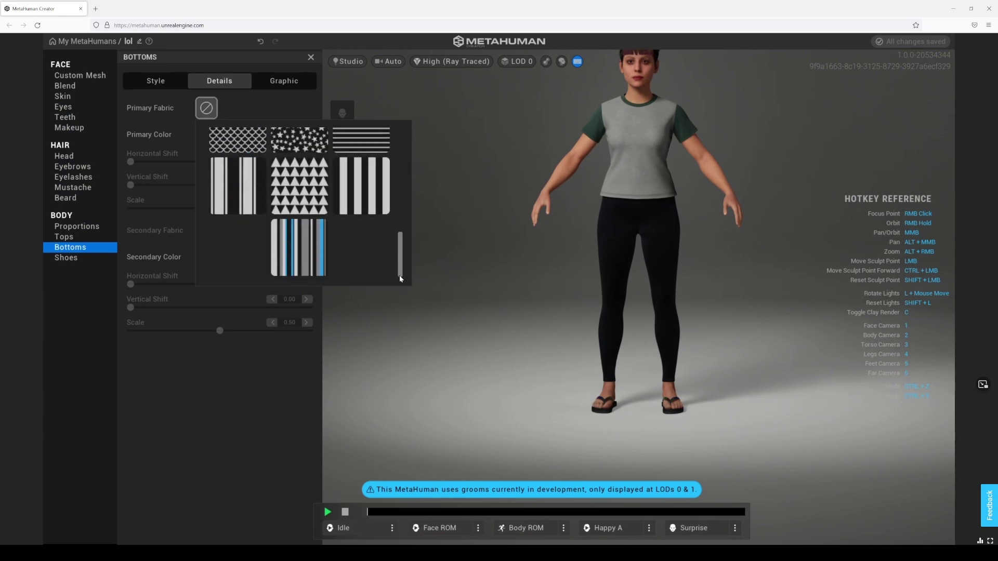
pyautogui.click(319, 245)
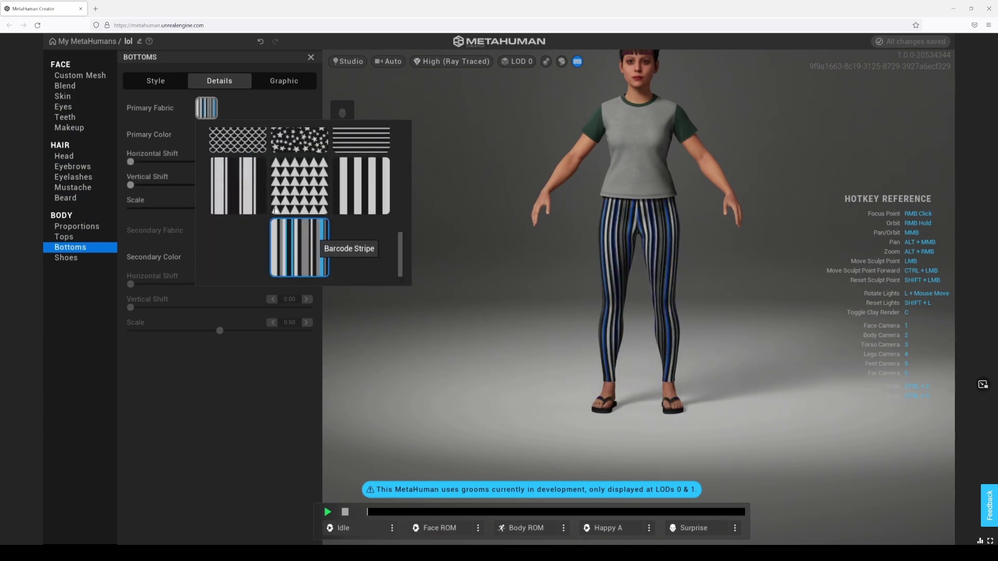
pyautogui.click(235, 189)
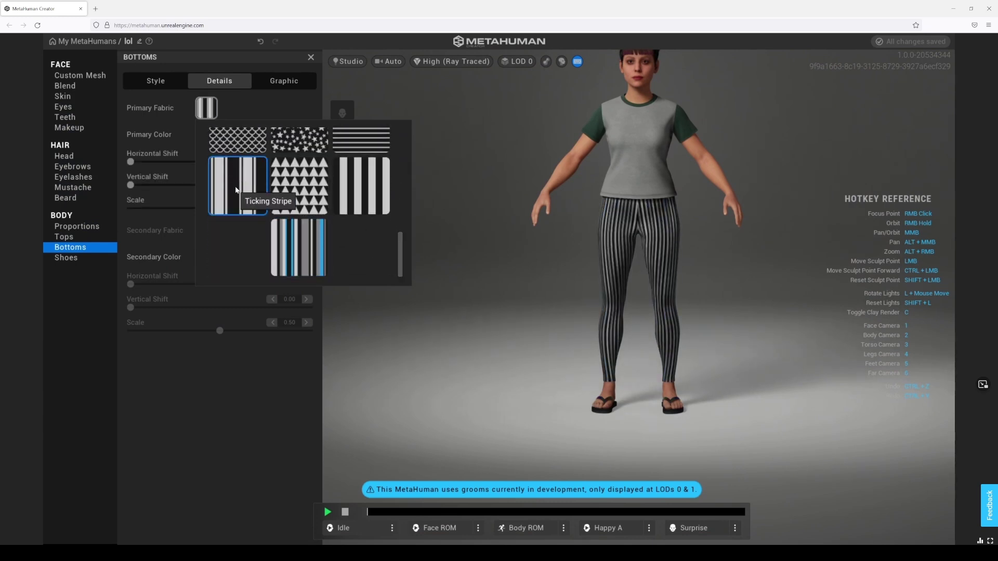
pyautogui.click(291, 193)
pyautogui.scroll(3, 311, 198)
pyautogui.scroll(2, 311, 199)
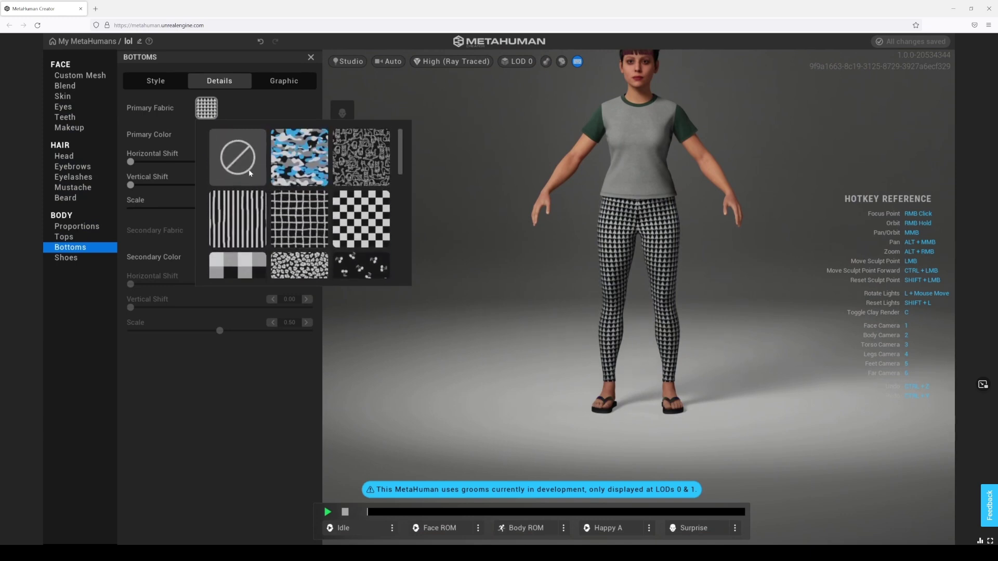
pyautogui.click(238, 160)
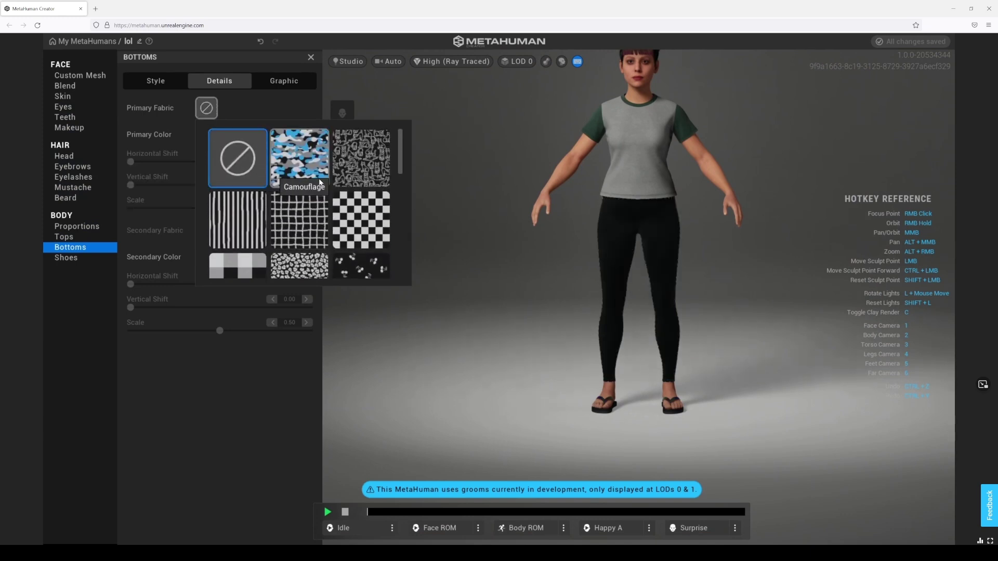
pyautogui.click(274, 86)
pyautogui.click(156, 83)
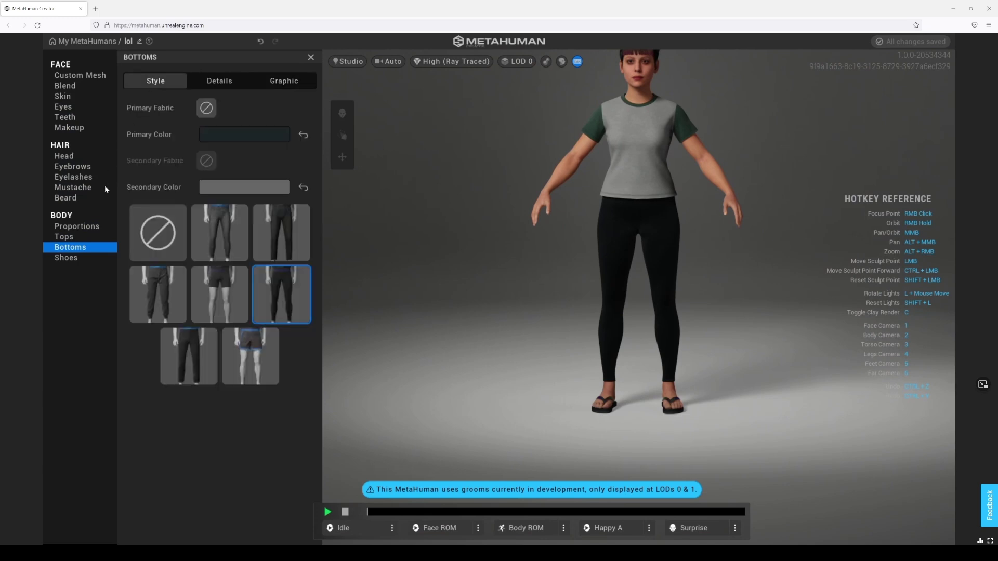
# Try black Oxford shoes and shift their secondary colour to a pale green-white.
pyautogui.click(85, 256)
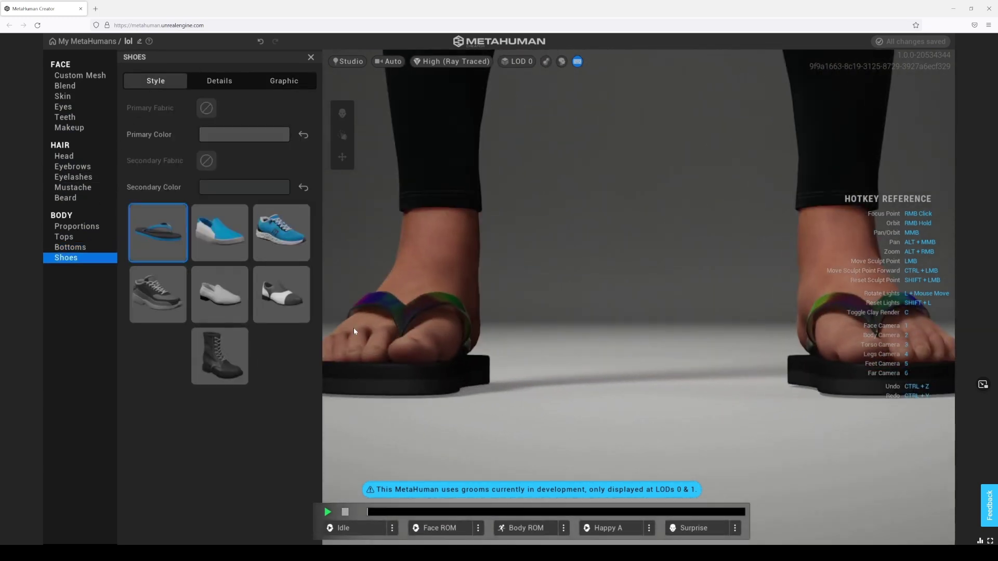
pyautogui.click(300, 296)
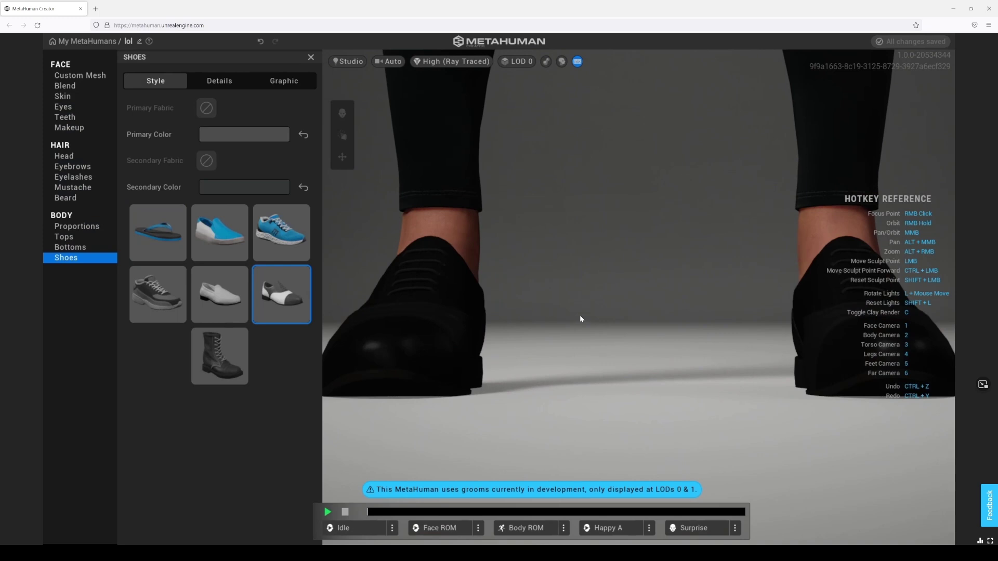
pyautogui.moveTo(634, 340); pyautogui.dragTo(612, 349, button='right')
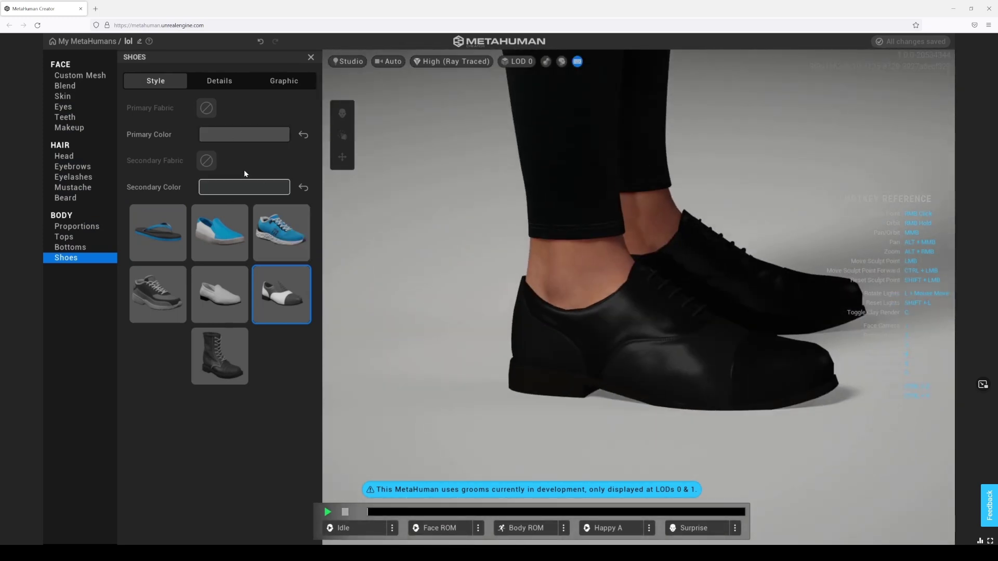
pyautogui.click(240, 185)
pyautogui.click(271, 230)
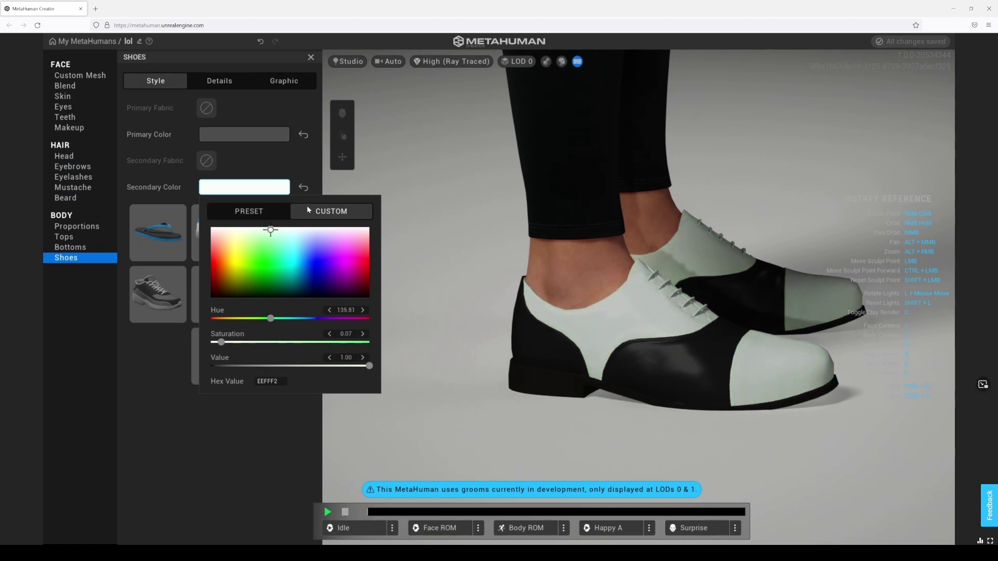
pyautogui.click(388, 186)
pyautogui.moveTo(597, 270); pyautogui.dragTo(458, 252, button='right')
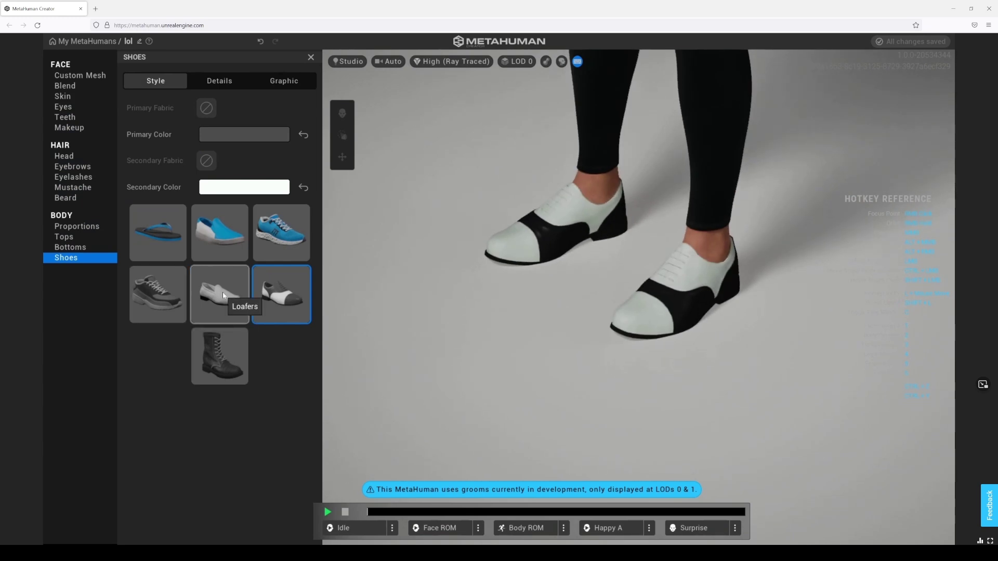
# Try black loafers, then settle on the black slip-on shoes.
pyautogui.click(222, 292)
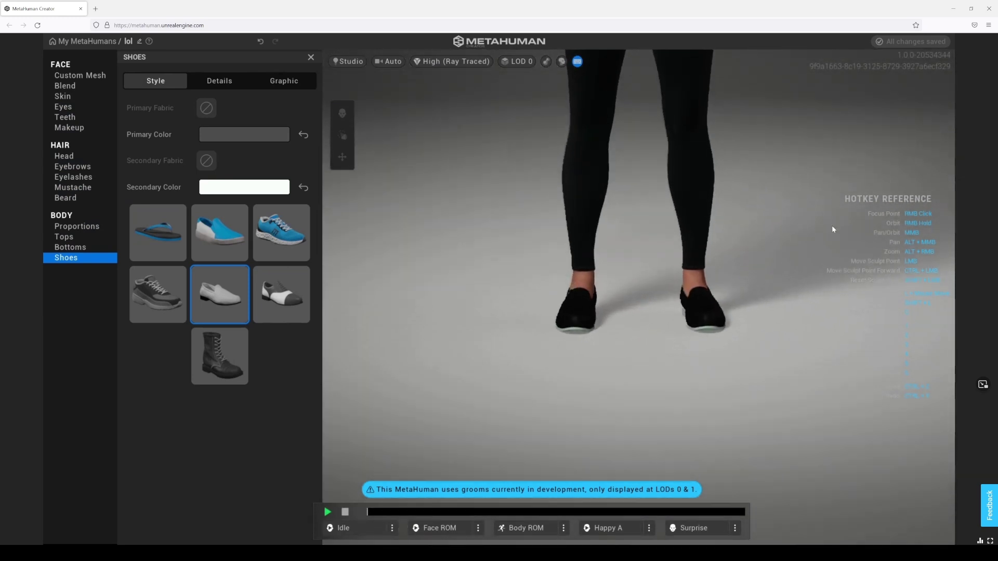
pyautogui.moveTo(832, 228); pyautogui.dragTo(802, 238, button='right')
pyautogui.moveTo(564, 238); pyautogui.dragTo(426, 275, button='right')
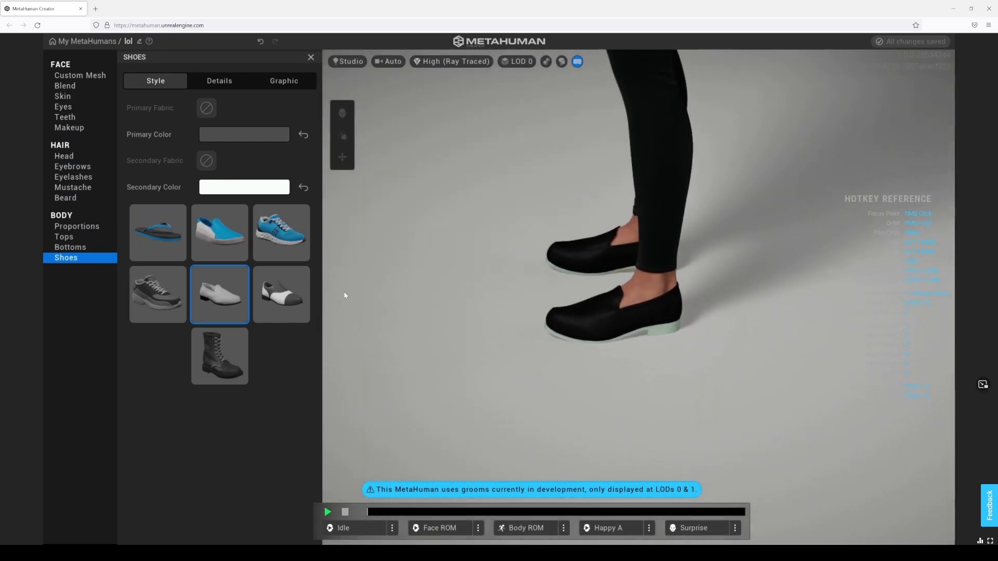
pyautogui.click(201, 244)
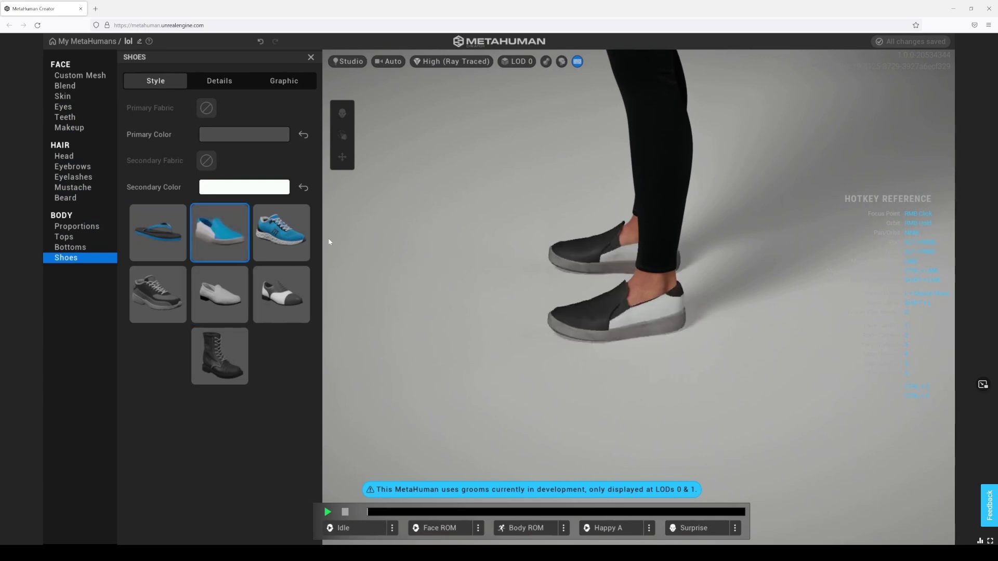
pyautogui.moveTo(472, 242); pyautogui.dragTo(630, 240, button='right')
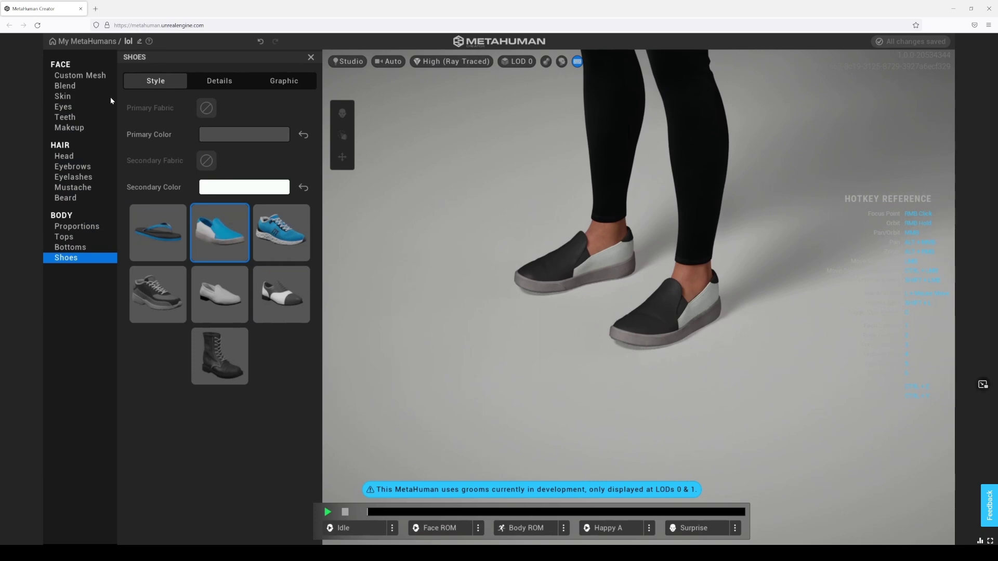
# Show the Head hairstyles and zoom in on the purple-tipped bun and fringe.
pyautogui.click(64, 156)
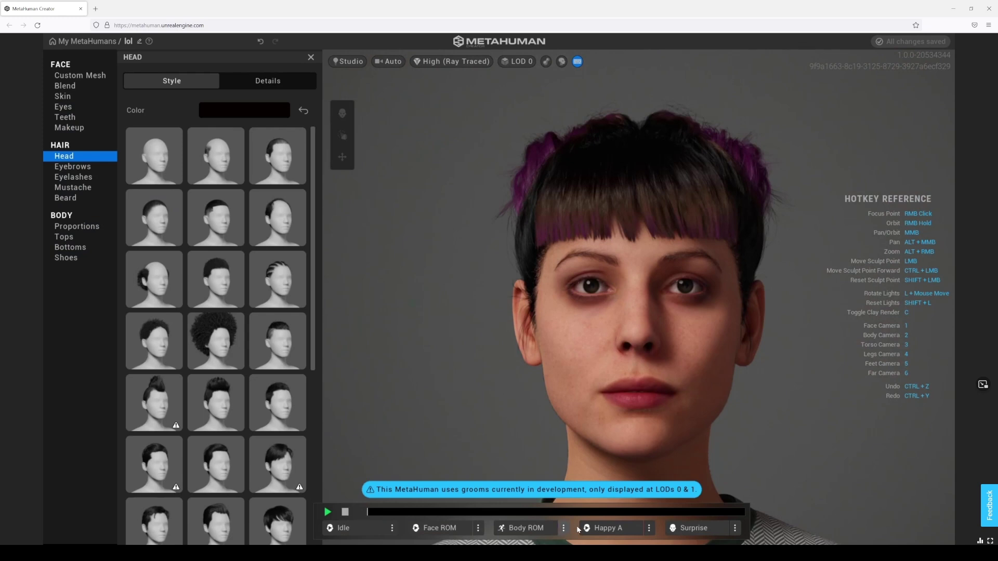
pyautogui.scroll(-5, 627, 355)
pyautogui.scroll(5, 681, 310)
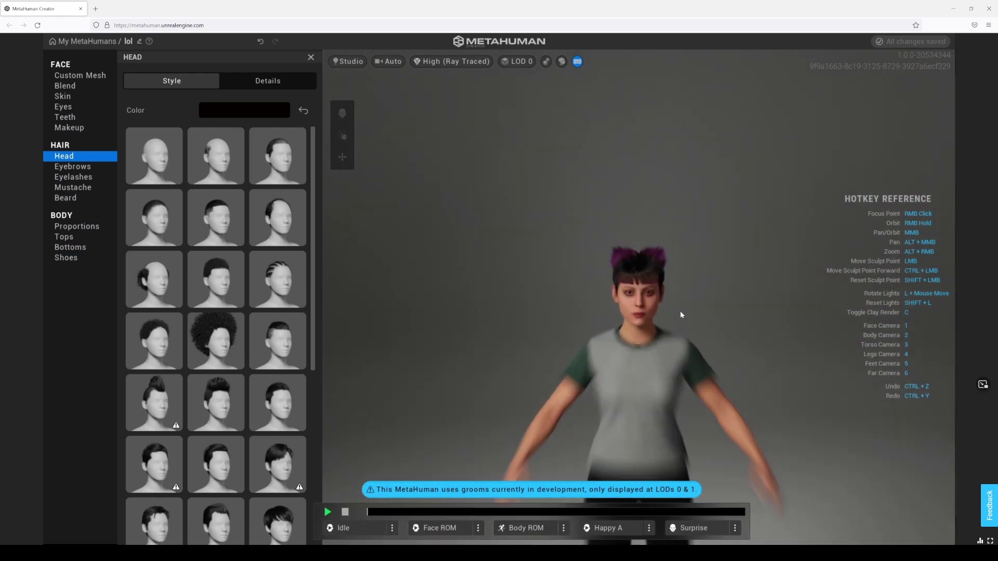
pyautogui.scroll(2, 681, 310)
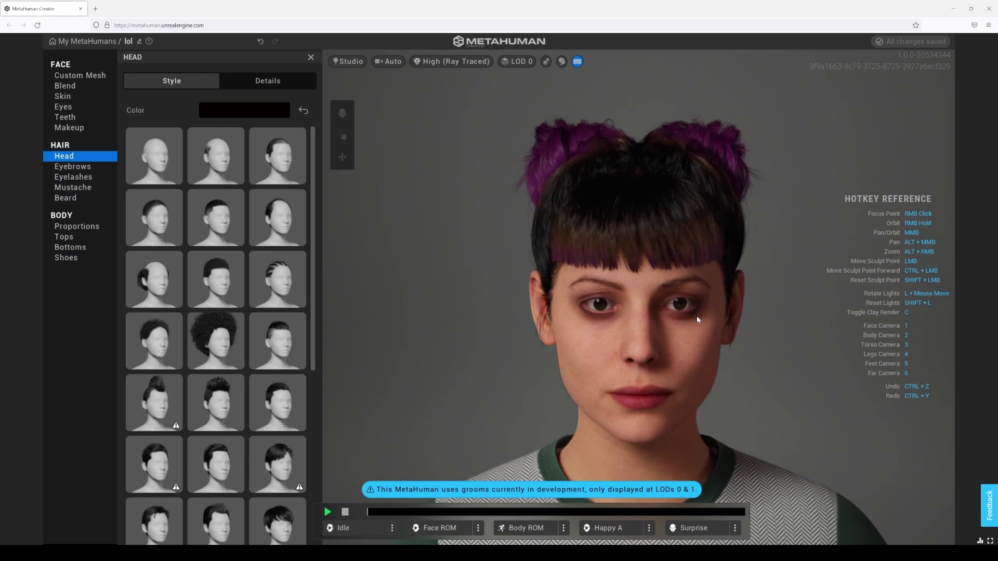
pyautogui.moveTo(698, 319); pyautogui.dragTo(697, 305, button='right')
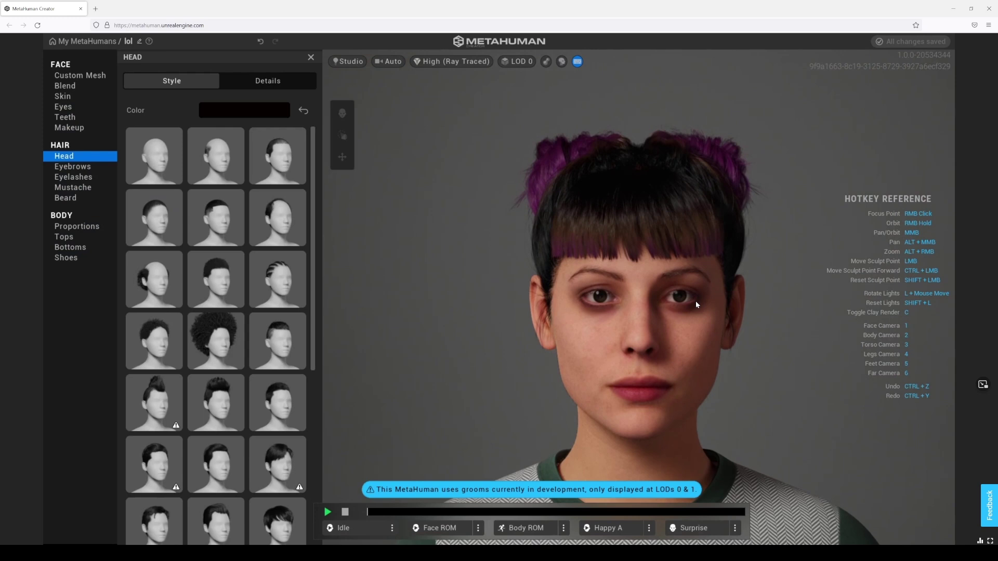